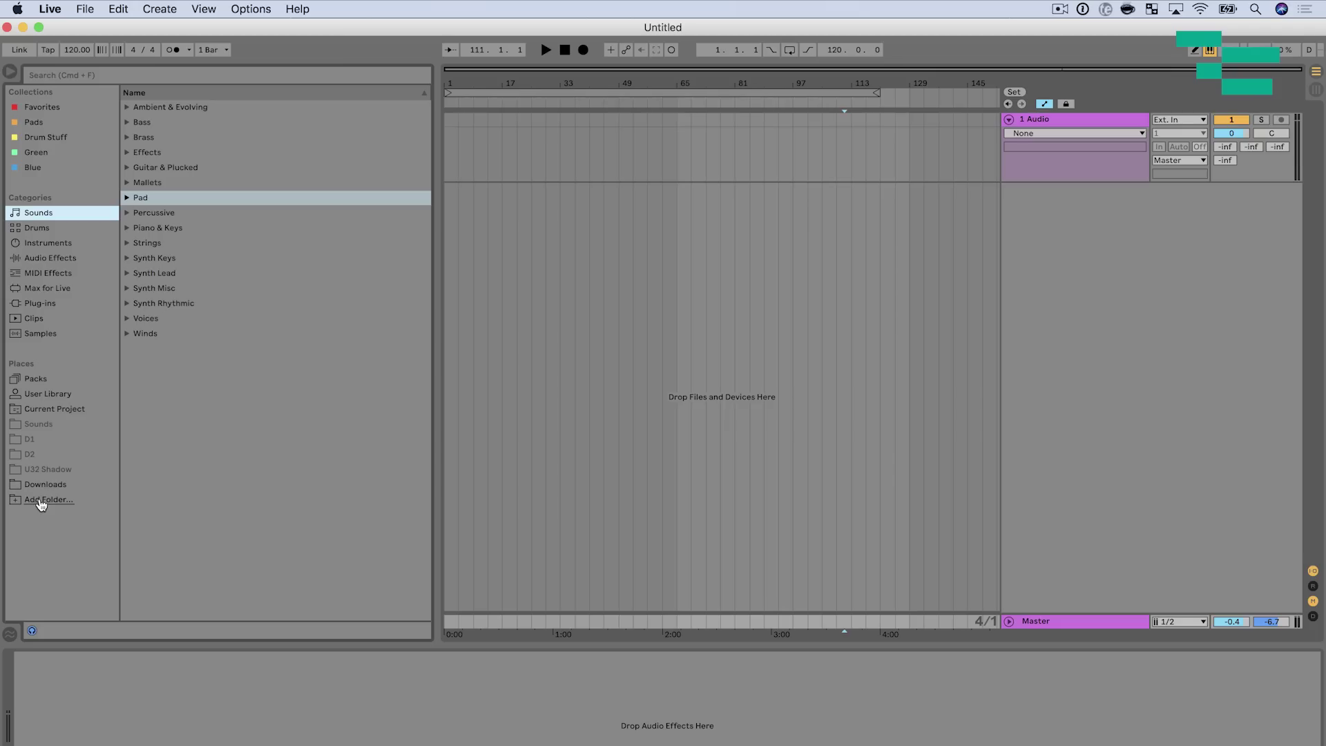
Add the Files folder to the browser's Places
click(94, 549)
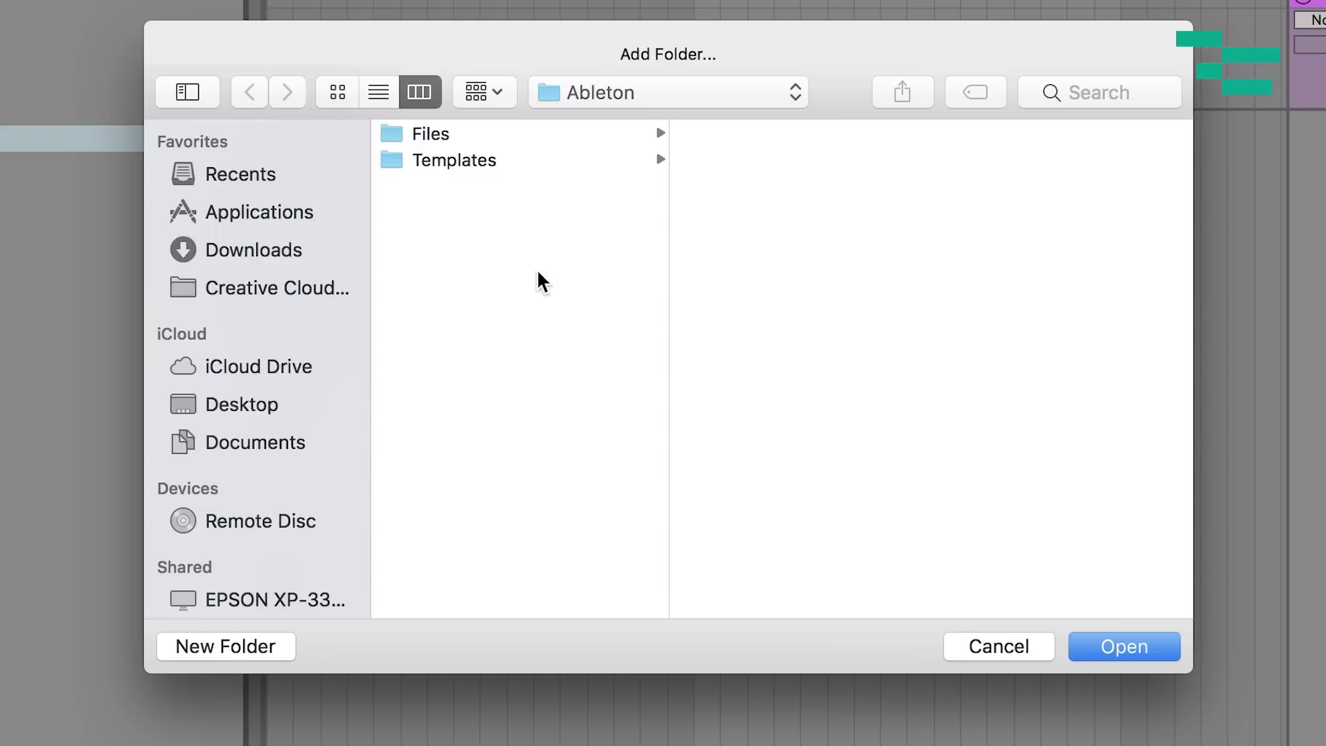
click(545, 133)
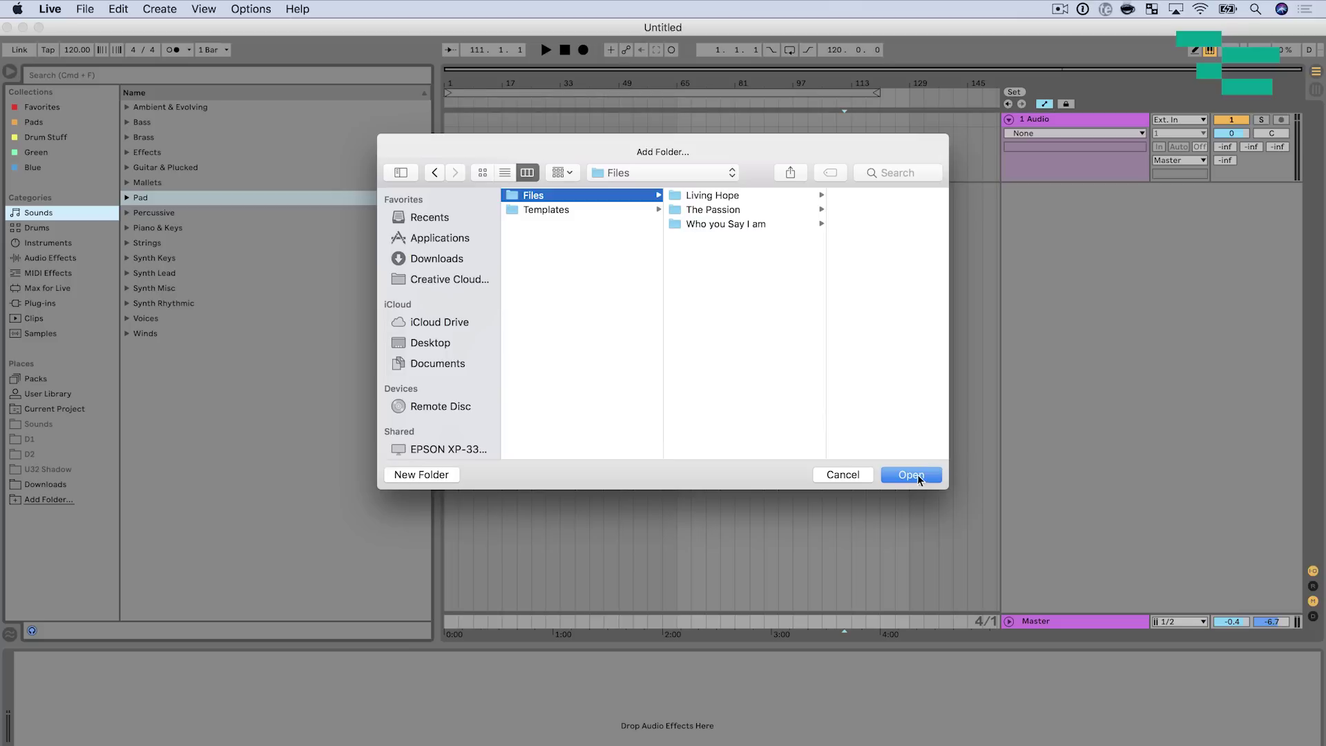
click(911, 475)
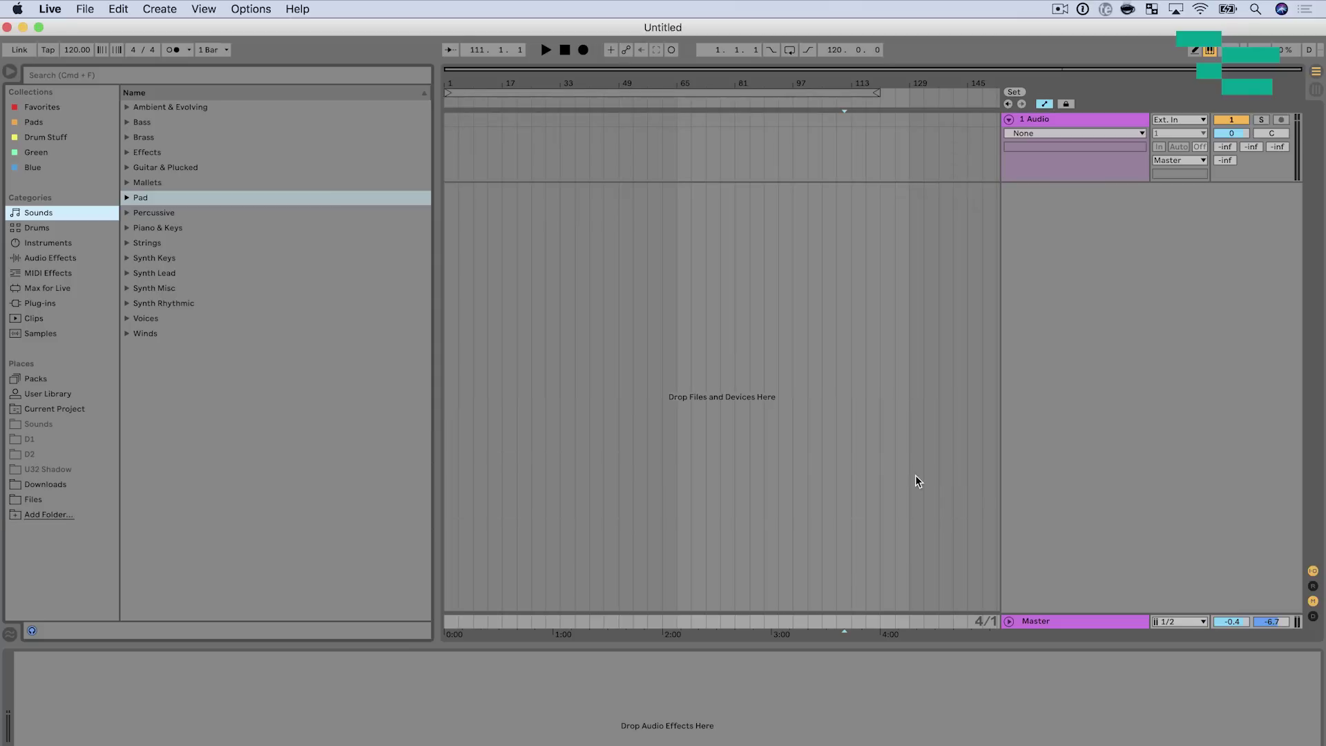
Add the Ableton Templates folder to the browser's Places as well
click(40, 515)
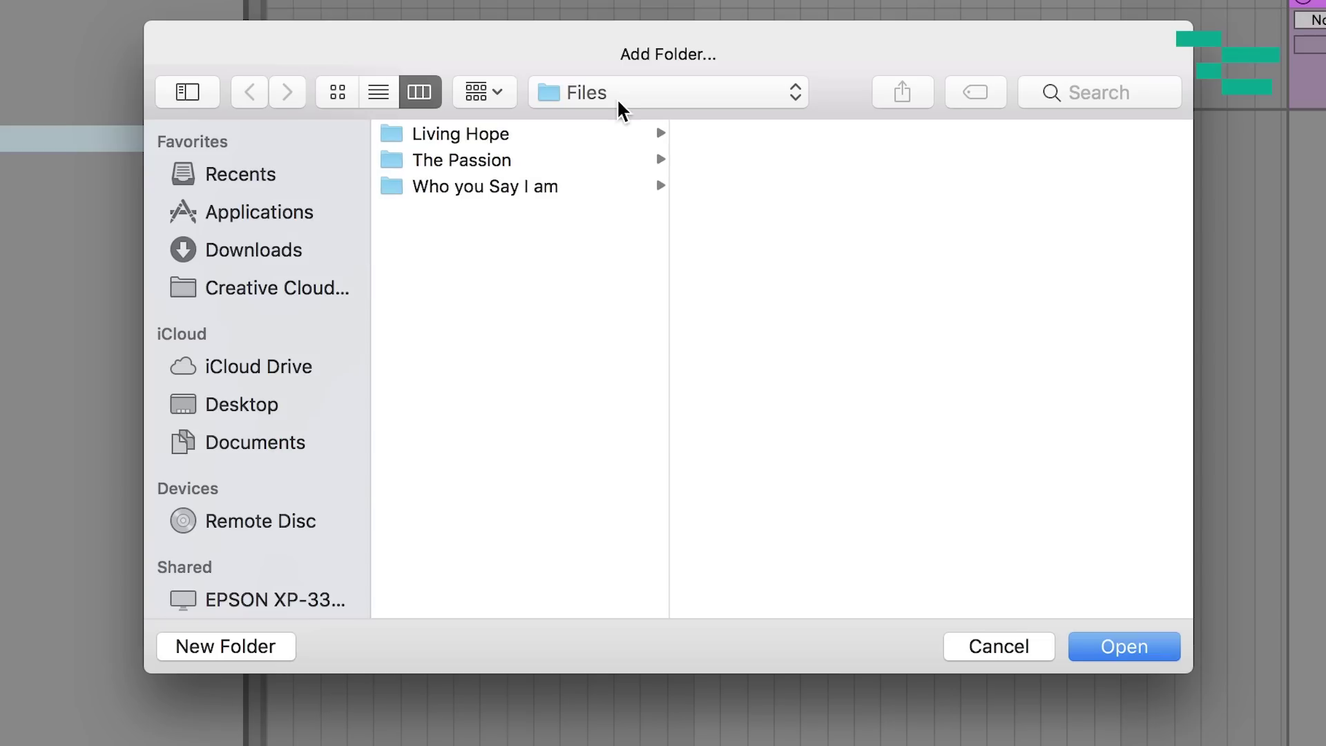
click(619, 101)
click(631, 120)
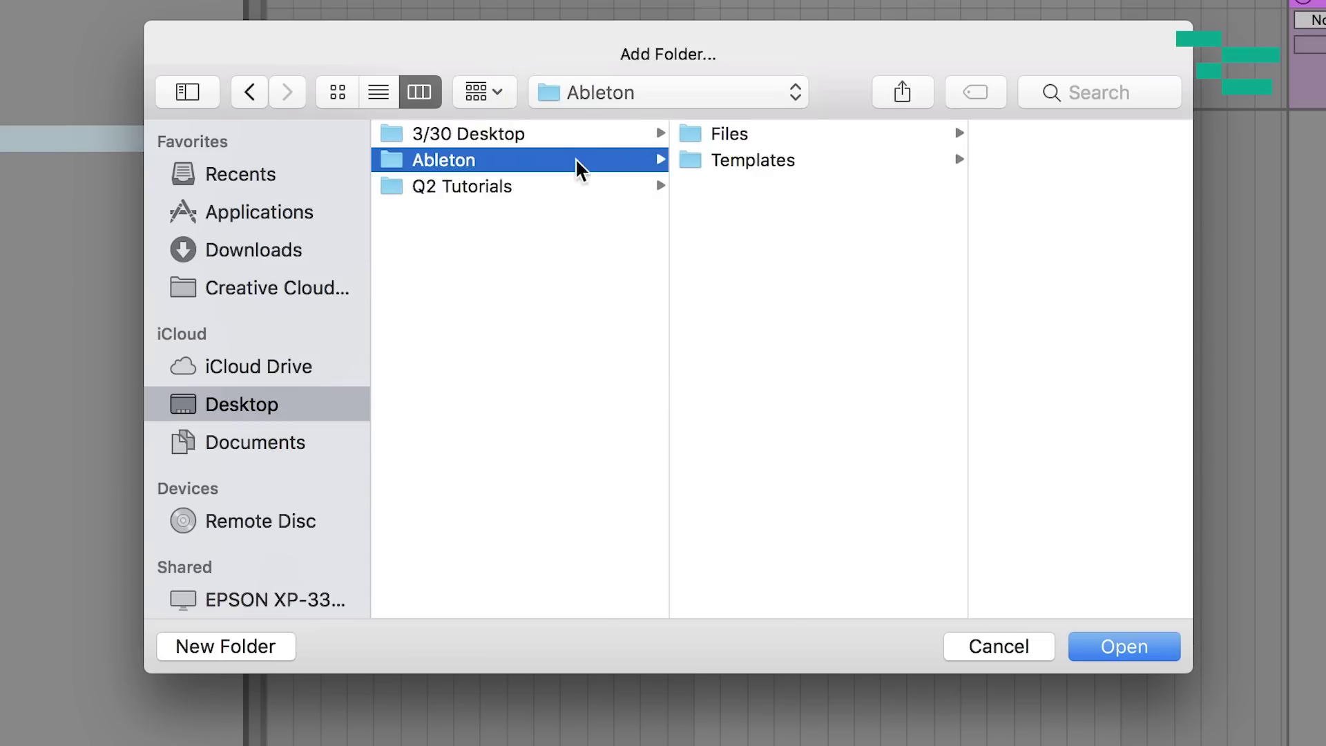
click(724, 161)
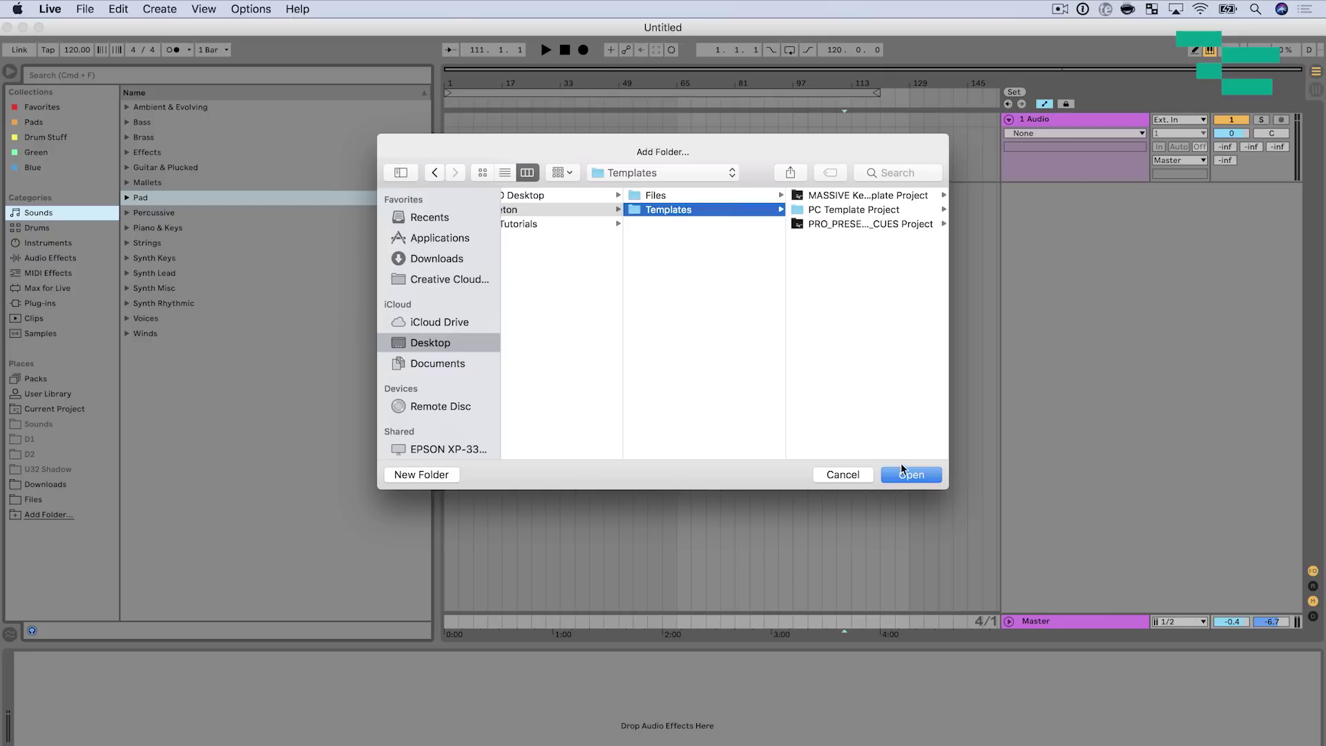
click(901, 472)
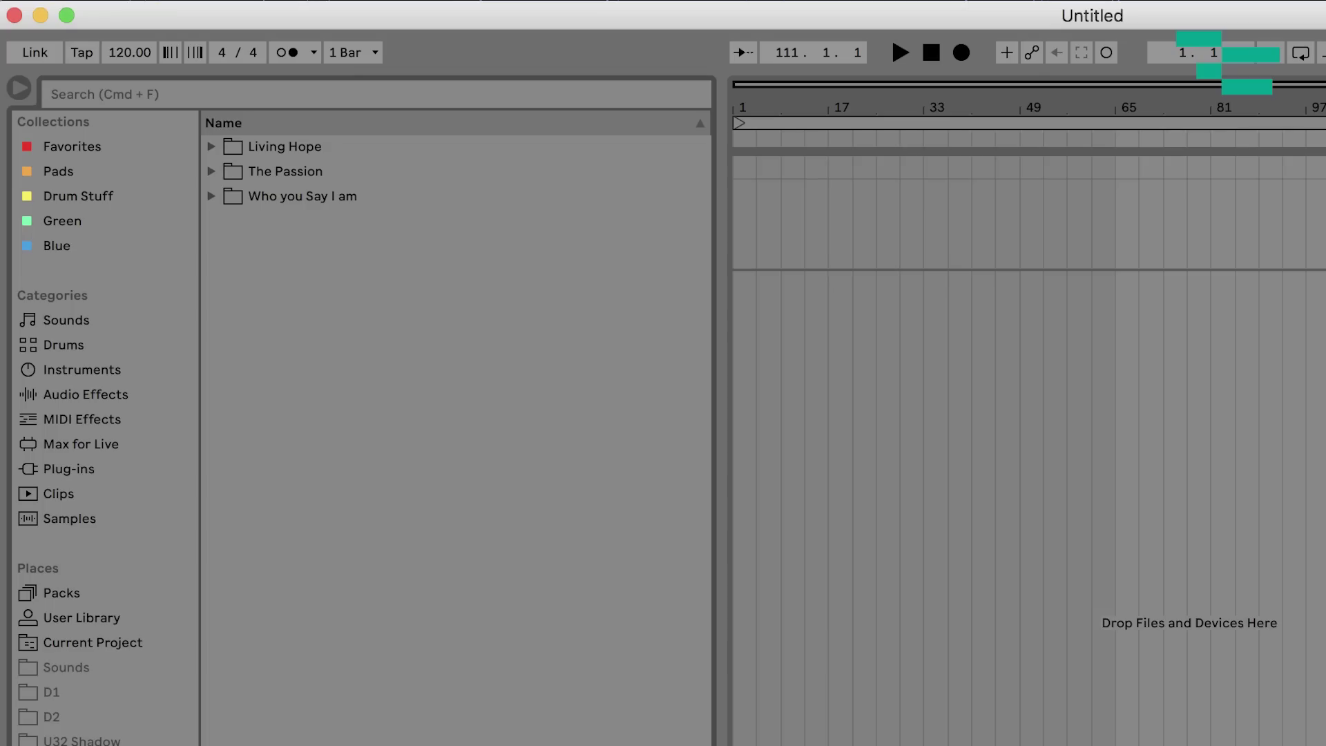
Expand the Living Hope, The Passion and Who you Say I am folders and open the Who you Say I am-G-86 set
click(114, 745)
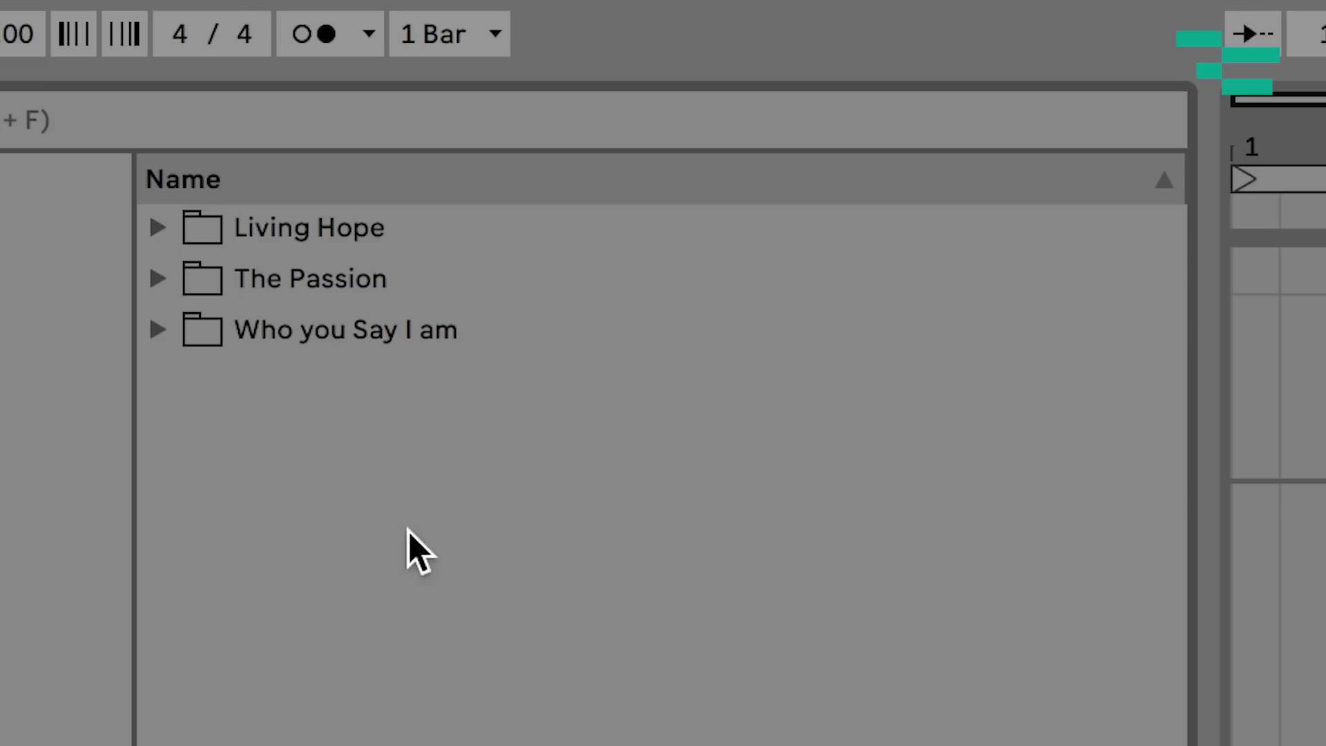
click(158, 228)
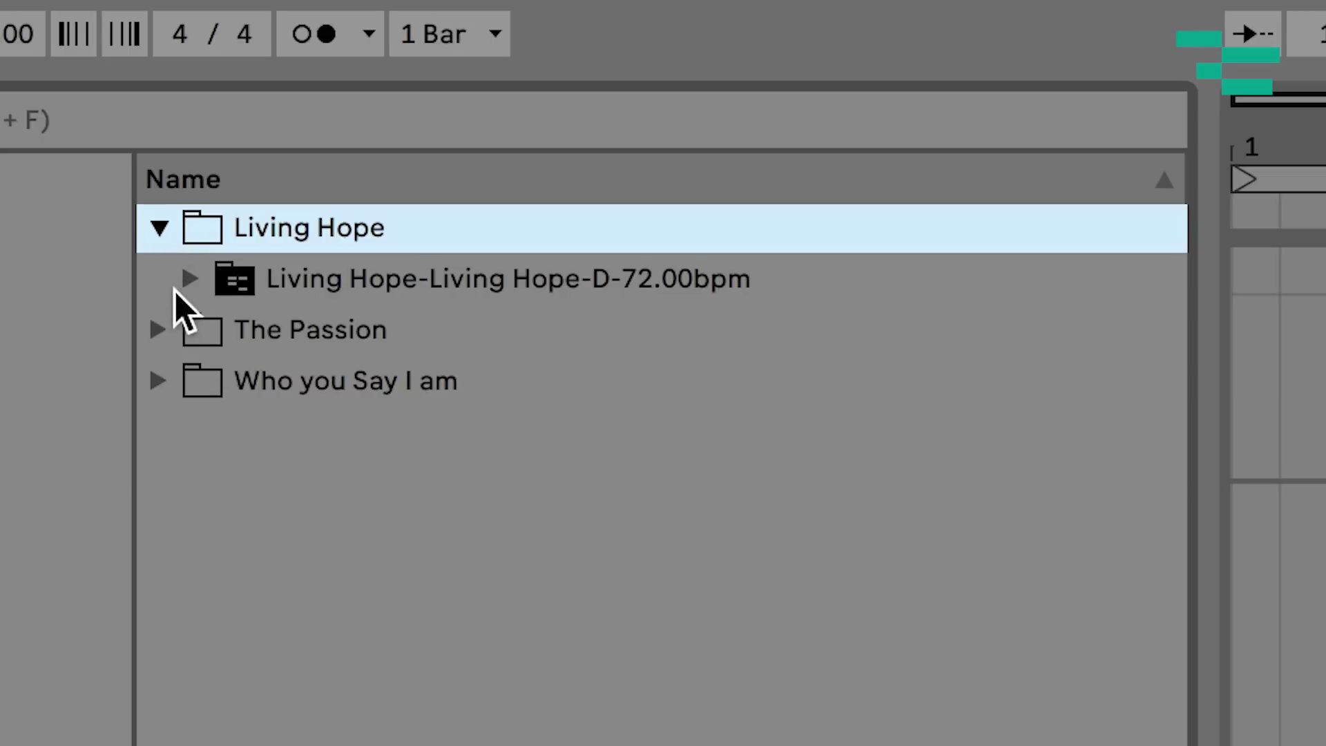
click(167, 325)
click(167, 381)
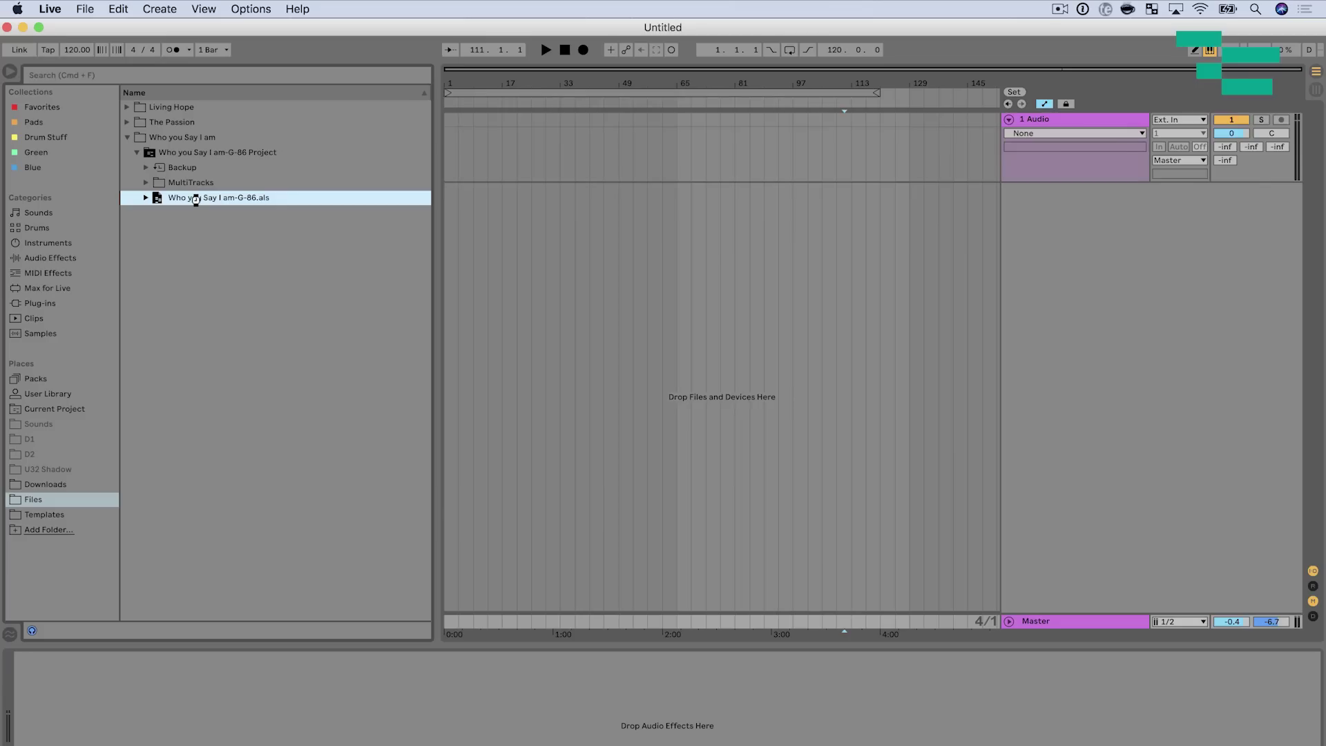
double_click(196, 199)
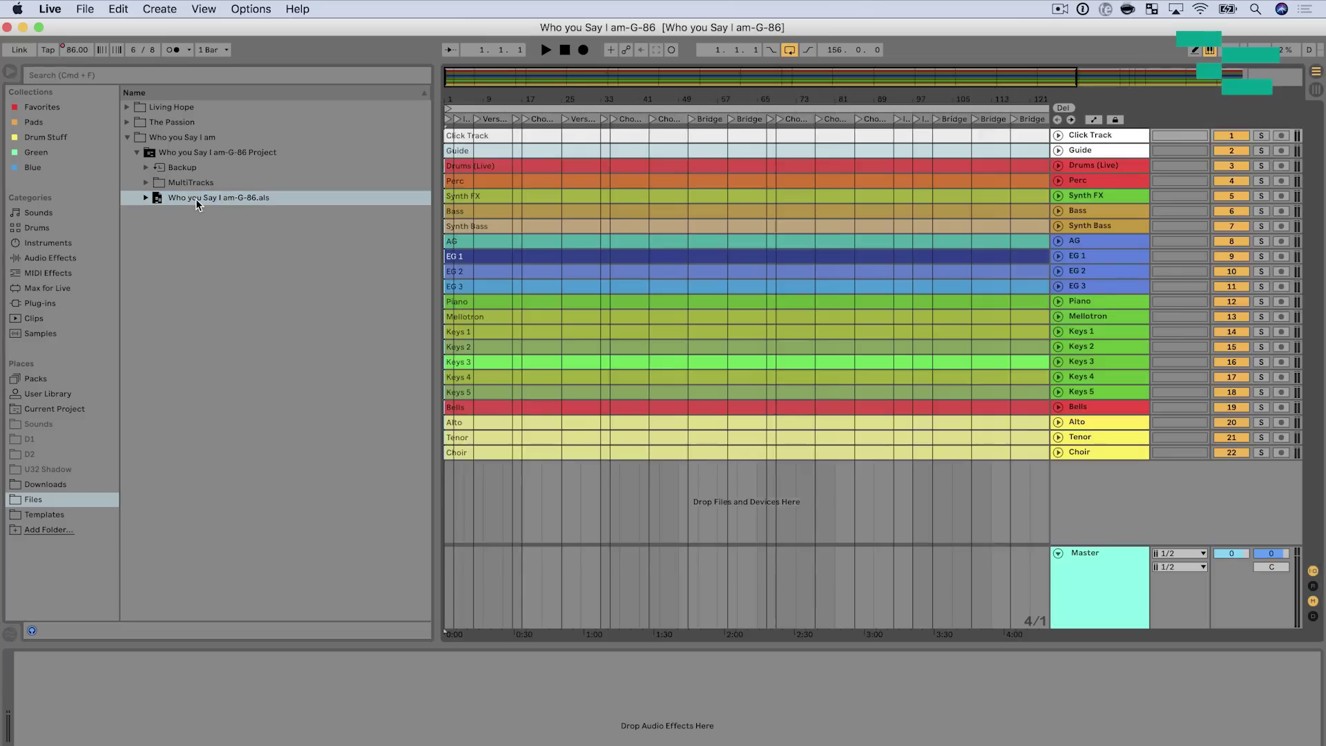
Hide the browser and duplicate the Bridge bars across all tracks with Duplicate Time
click(8, 72)
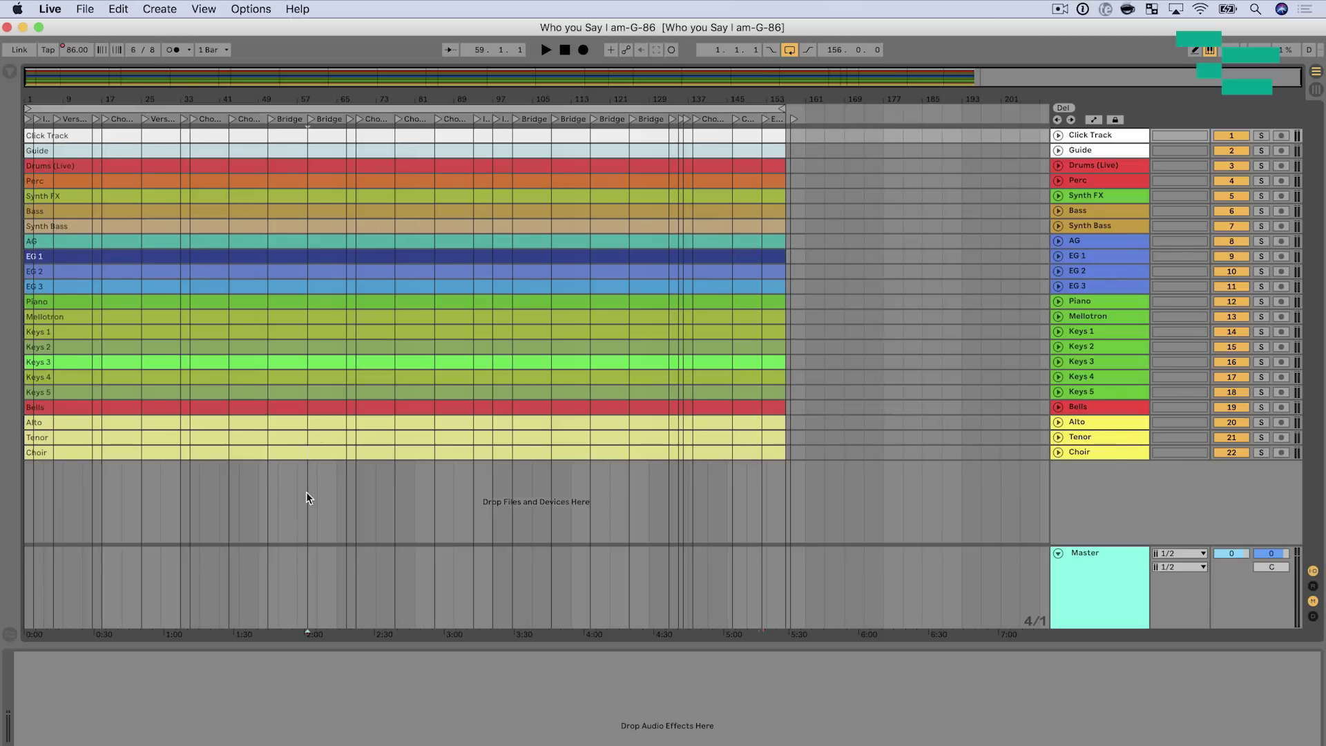
drag(321, 340, 345, 132)
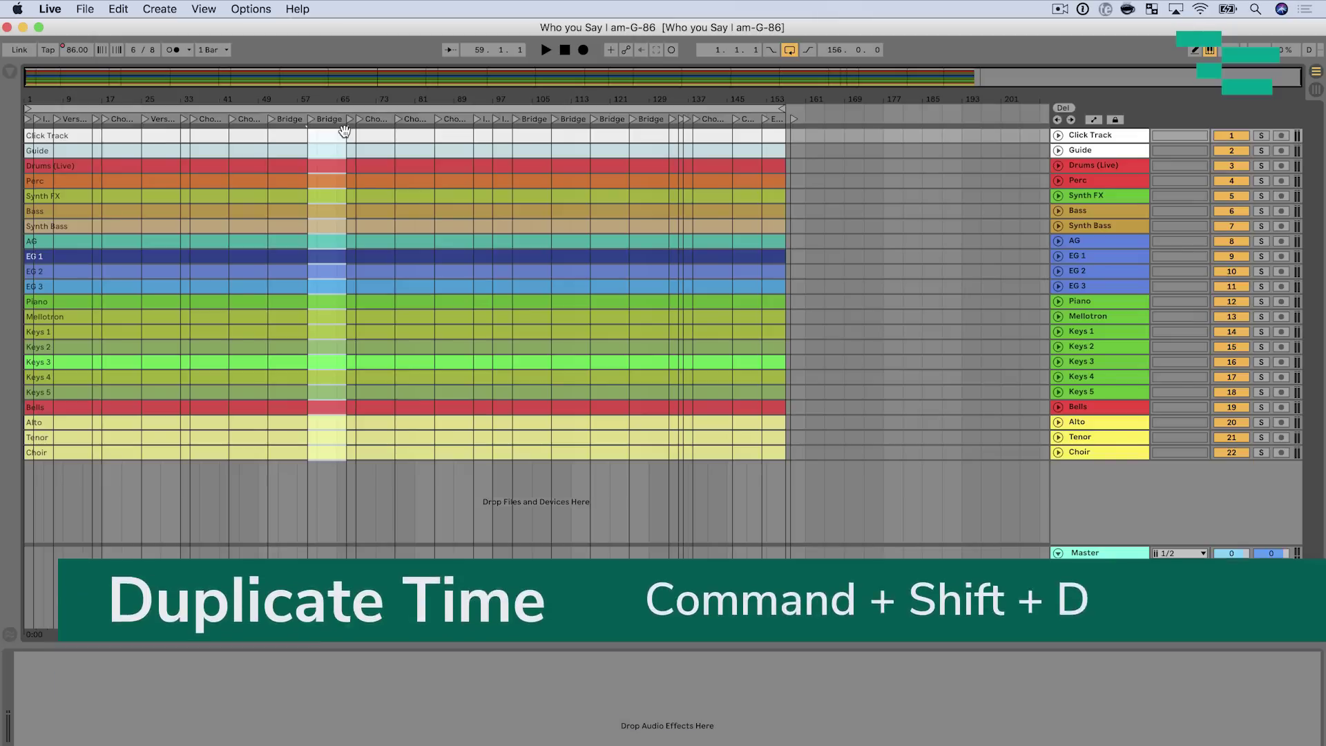
key(super+shift+d)
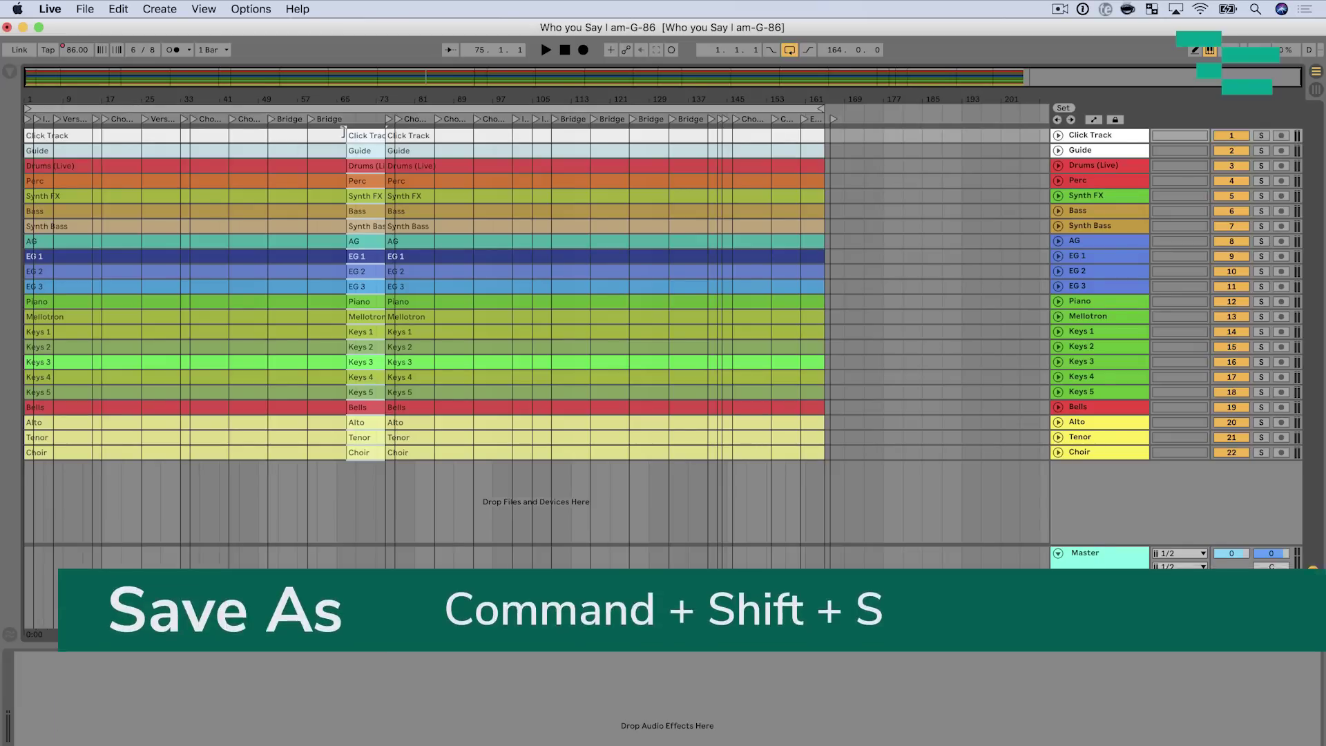
key(super+shift+s)
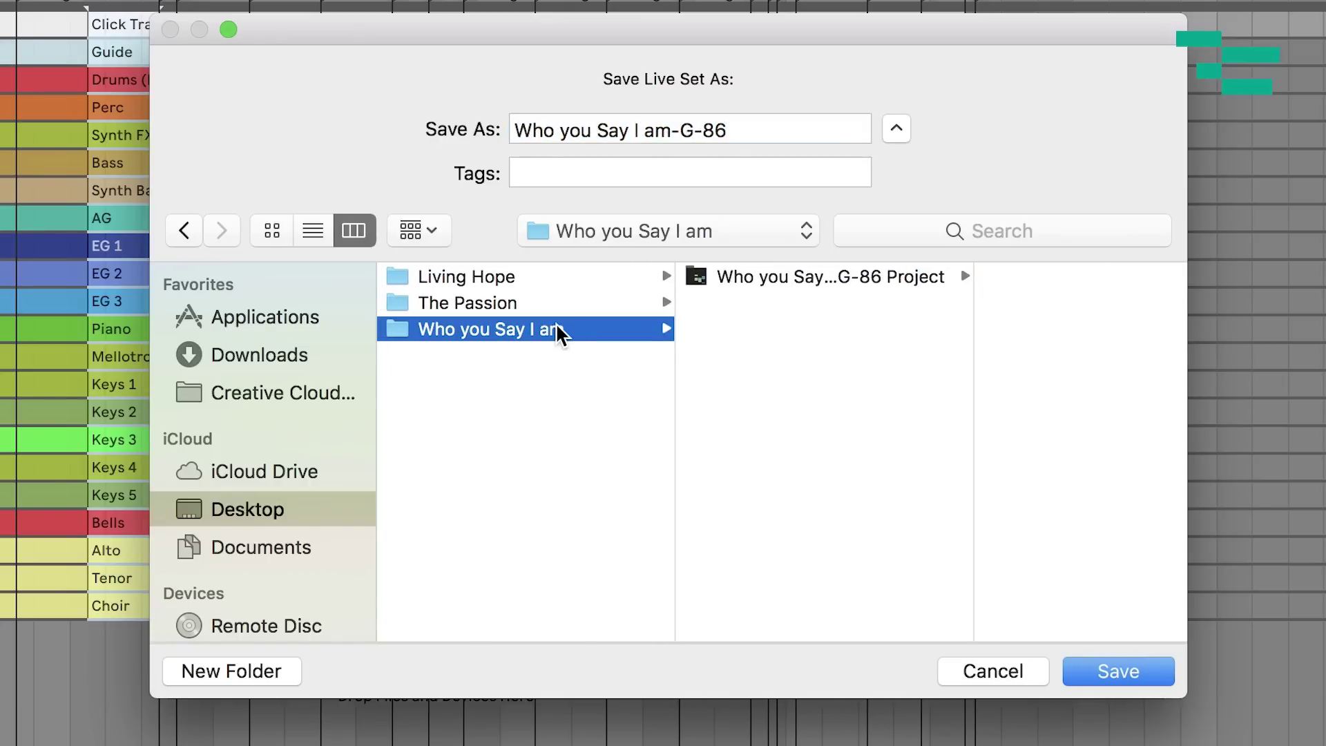
Append -Double-Bridge to the set name and save it in the Who you Say I am folder
click(810, 278)
click(485, 331)
click(787, 131)
text(-Double-)
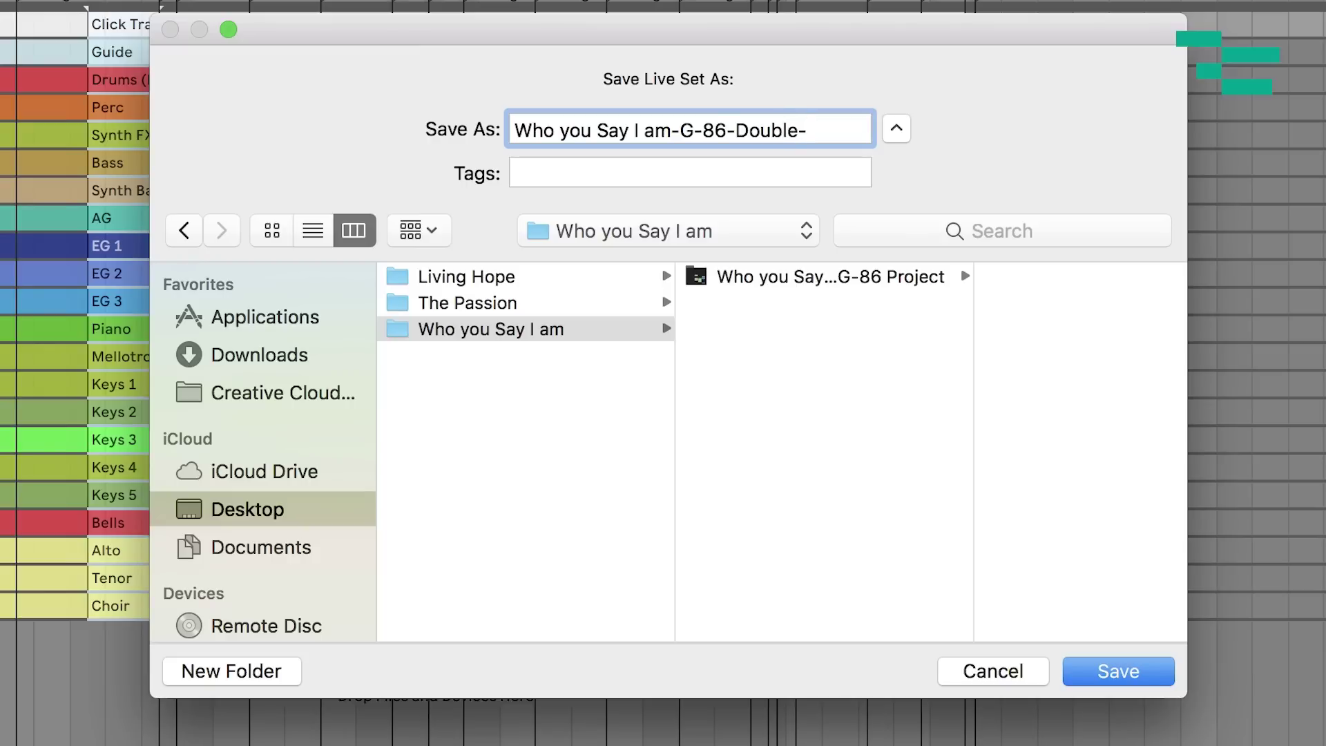
text(Bridge)
key(Return)
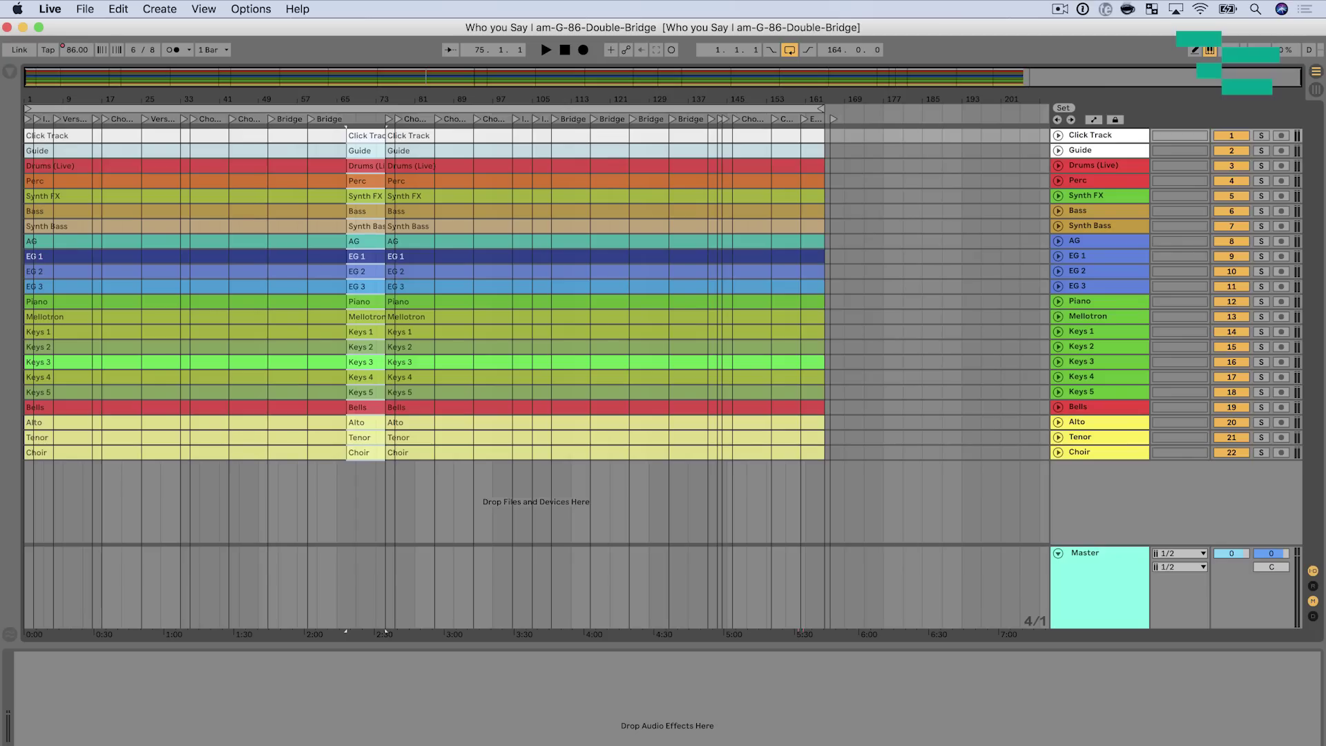
Run Collect All and Save on the Double-Bridge set, keeping all media options on Yes
click(83, 11)
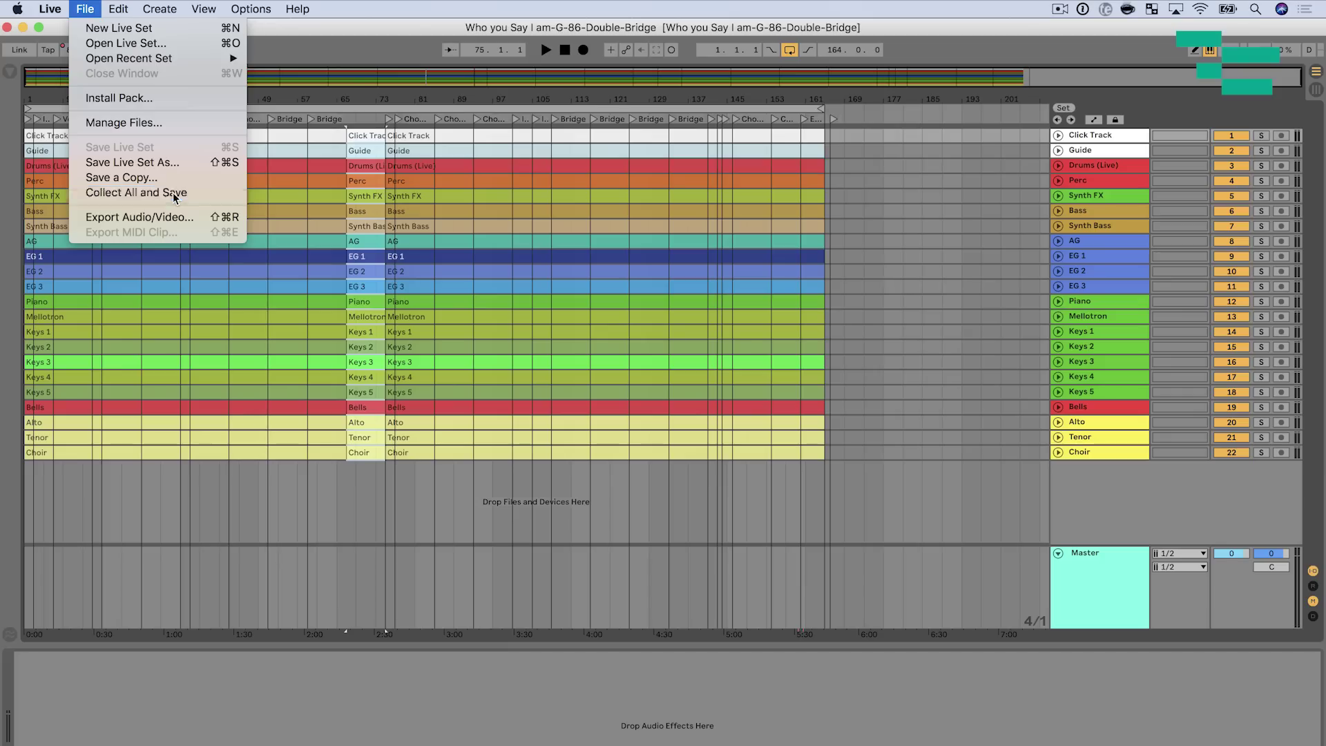
click(596, 649)
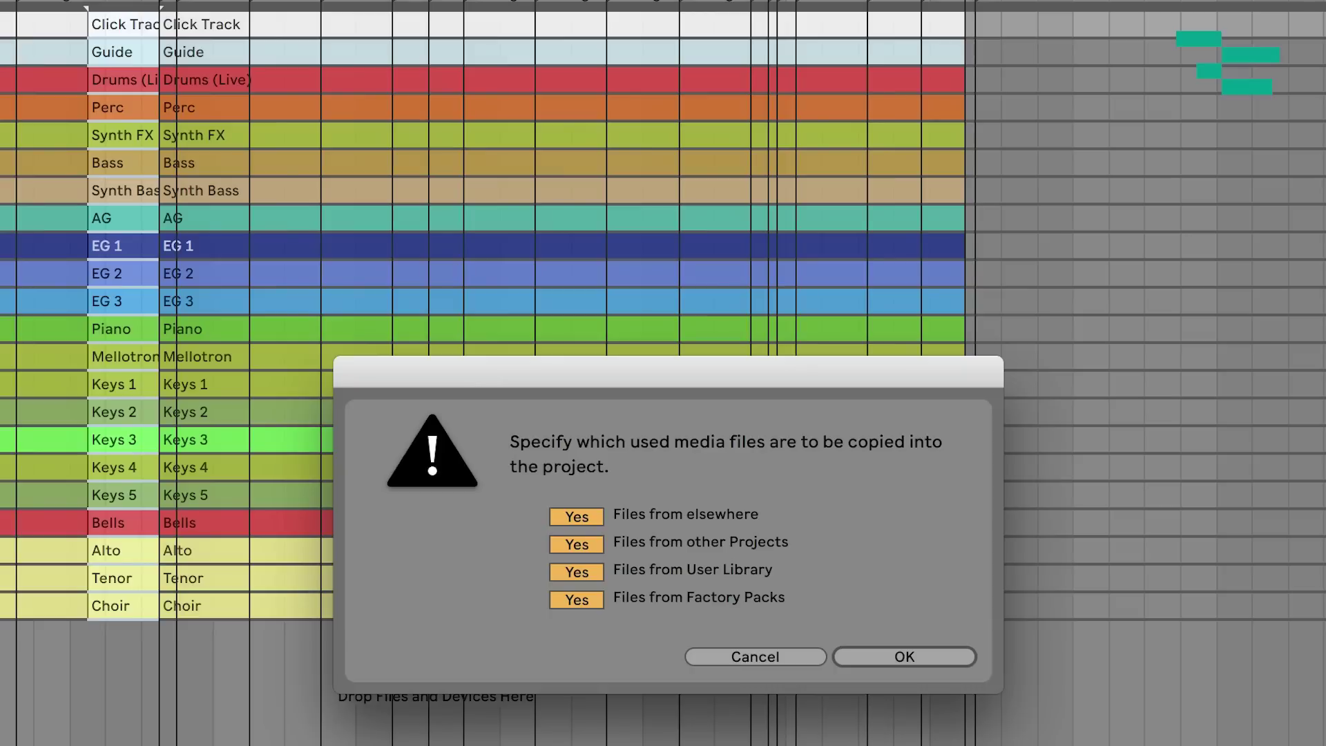
key(Return)
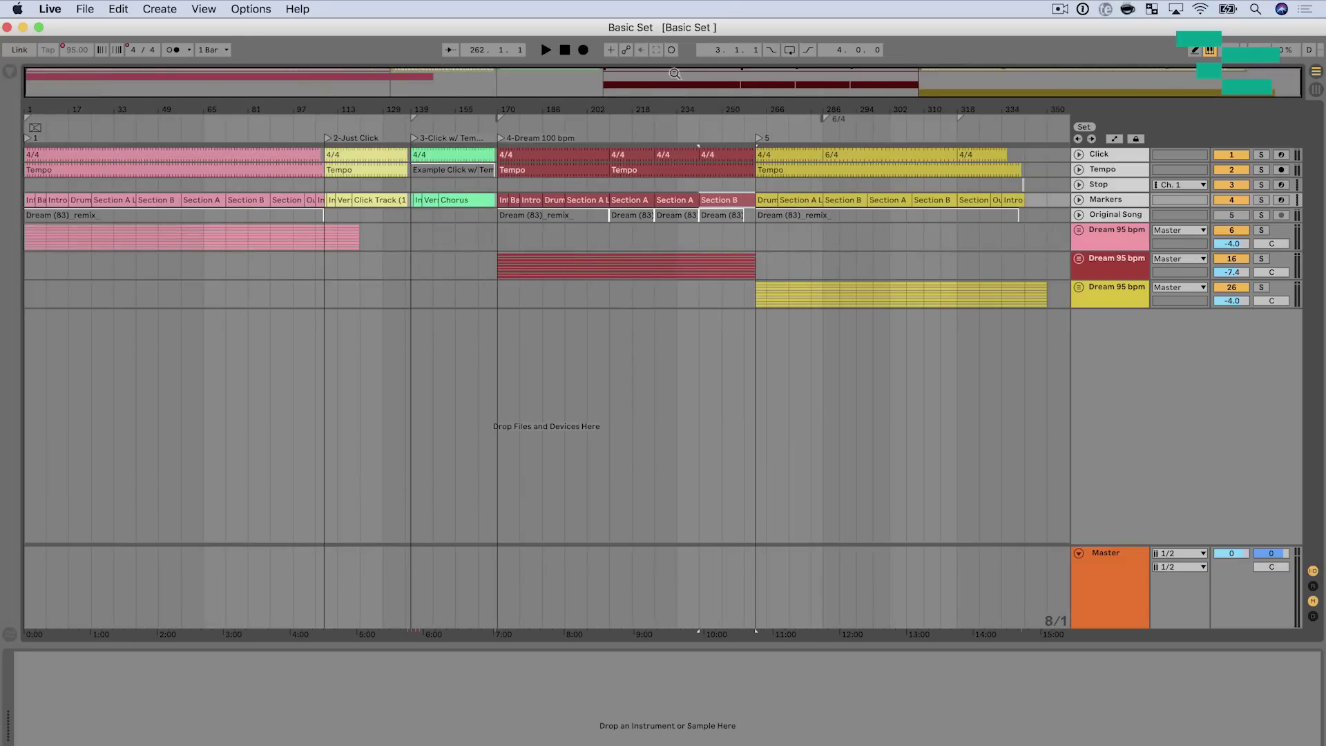
Delete the first Section A time range from the Basic Set, closing the gap
drag(632, 104, 595, 110)
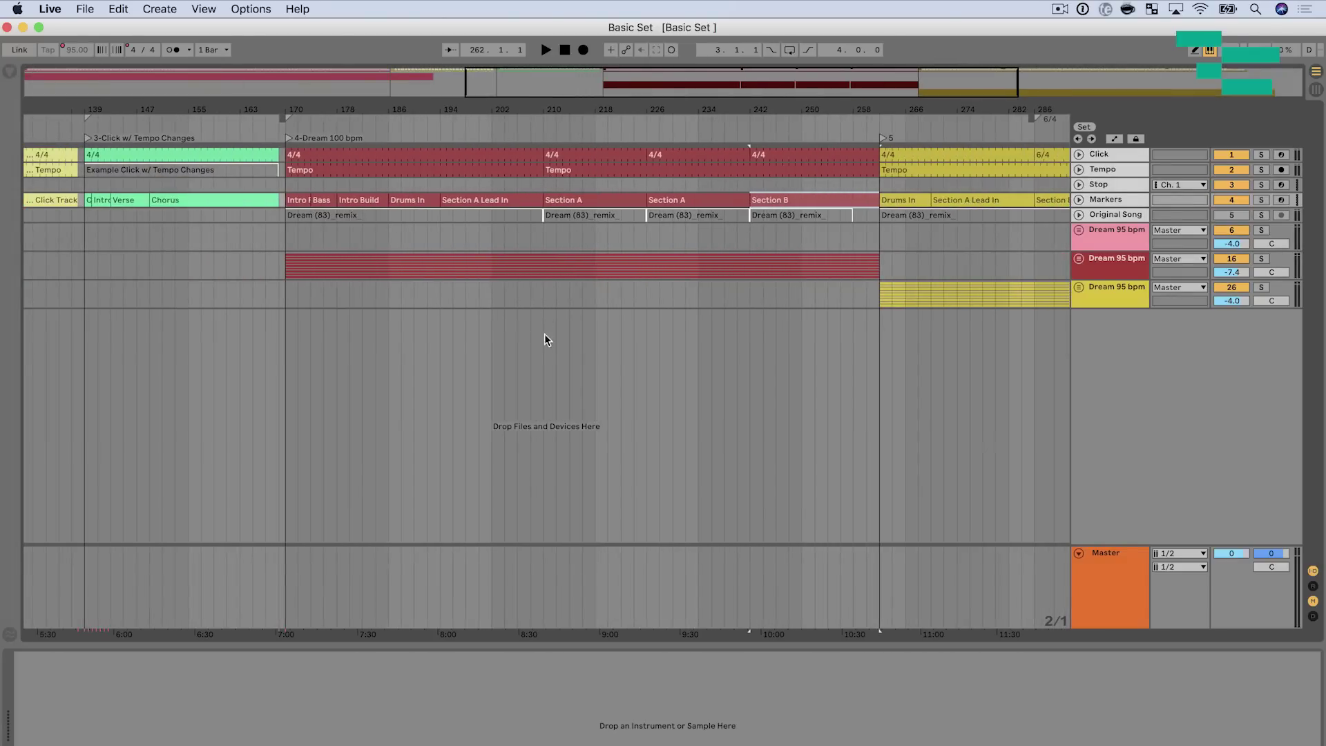
drag(544, 289, 649, 137)
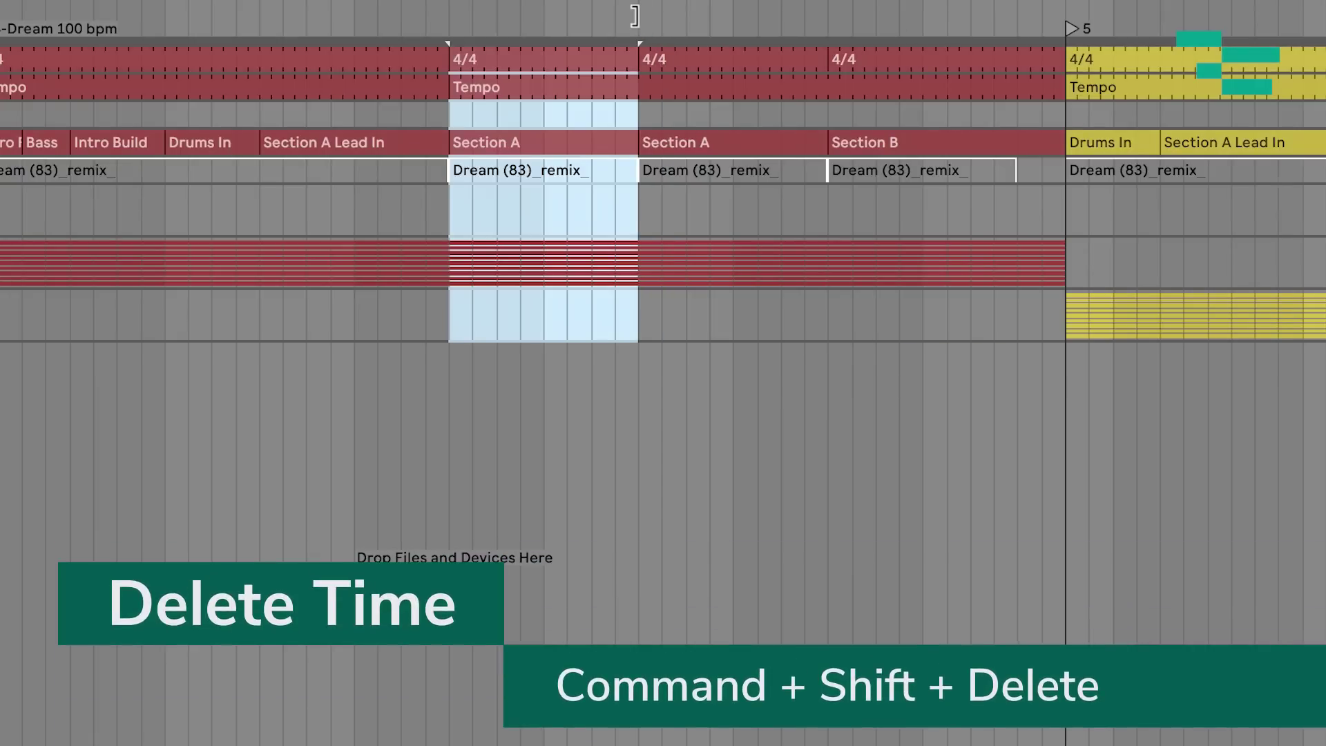
key(super+shift+Delete)
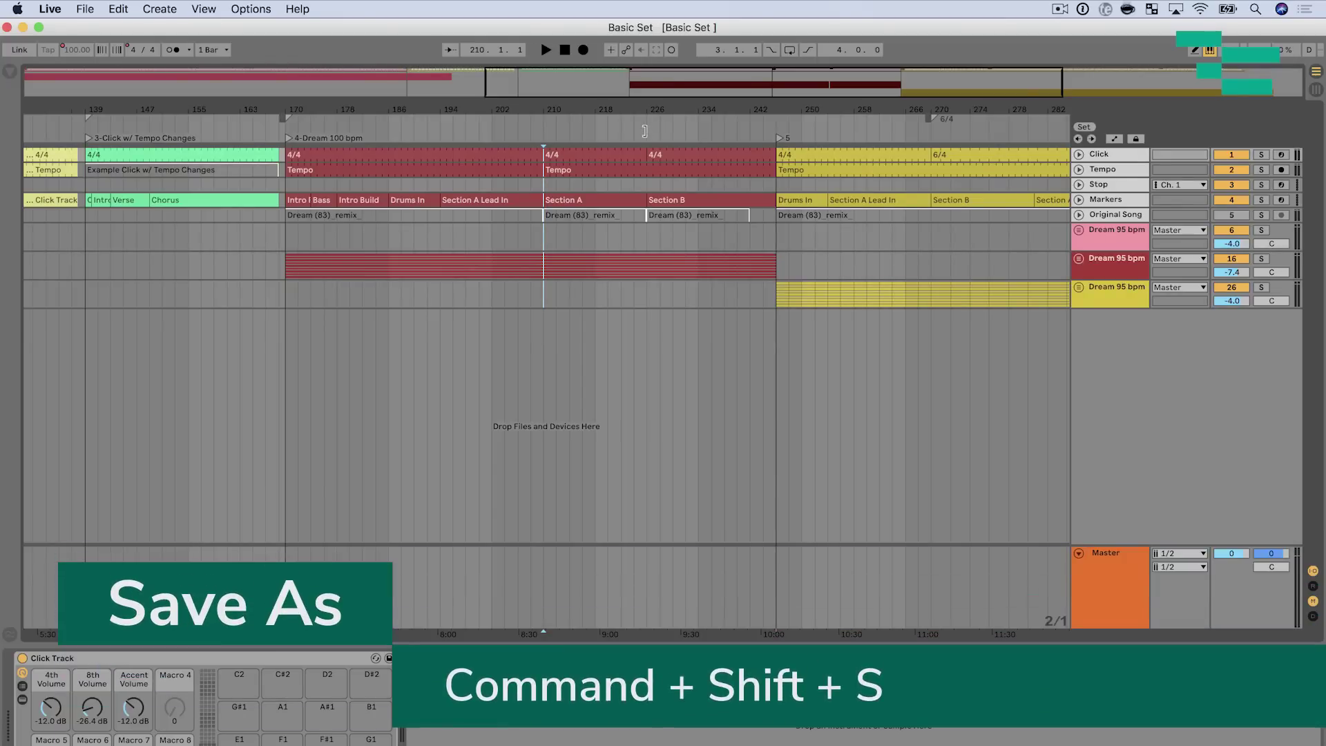
key(super+shift+s)
Create a Will's Song folder inside Files and save the set there as Will's Song-D-100
scroll(579, 344, left, 5)
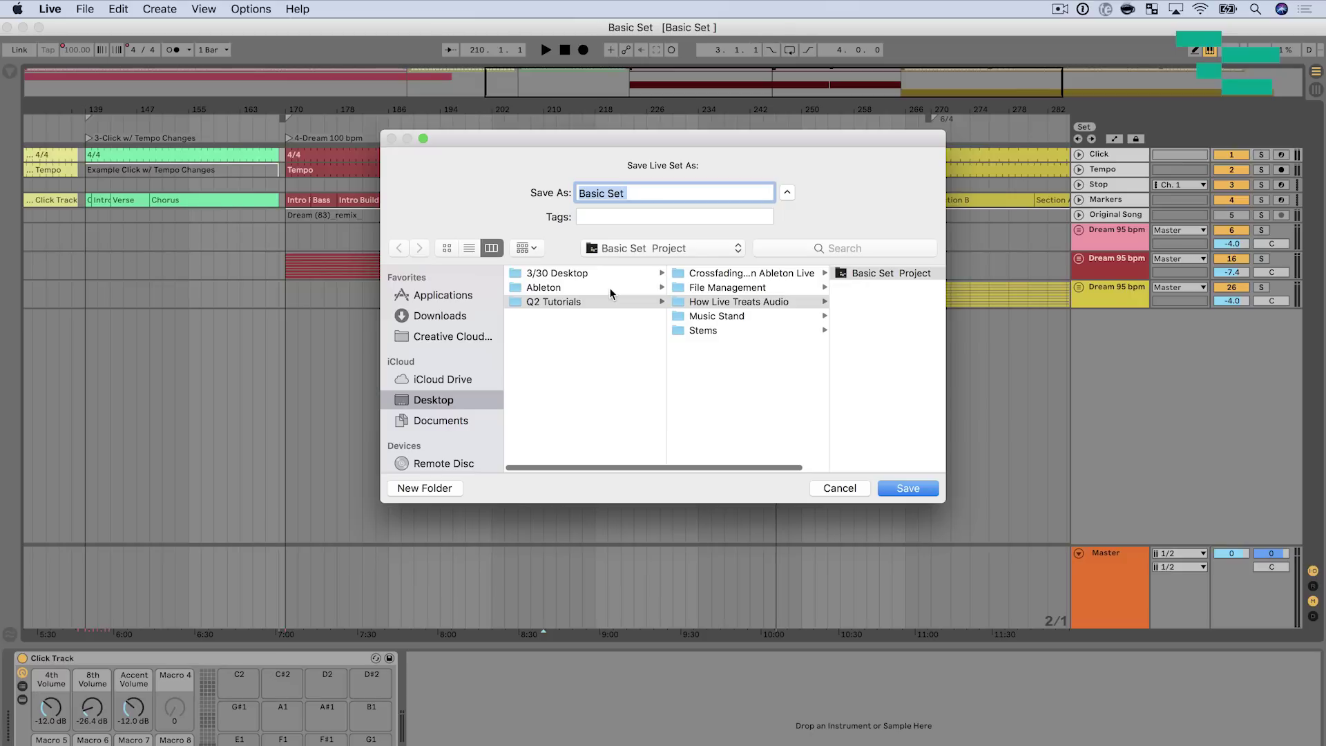
click(612, 287)
click(716, 277)
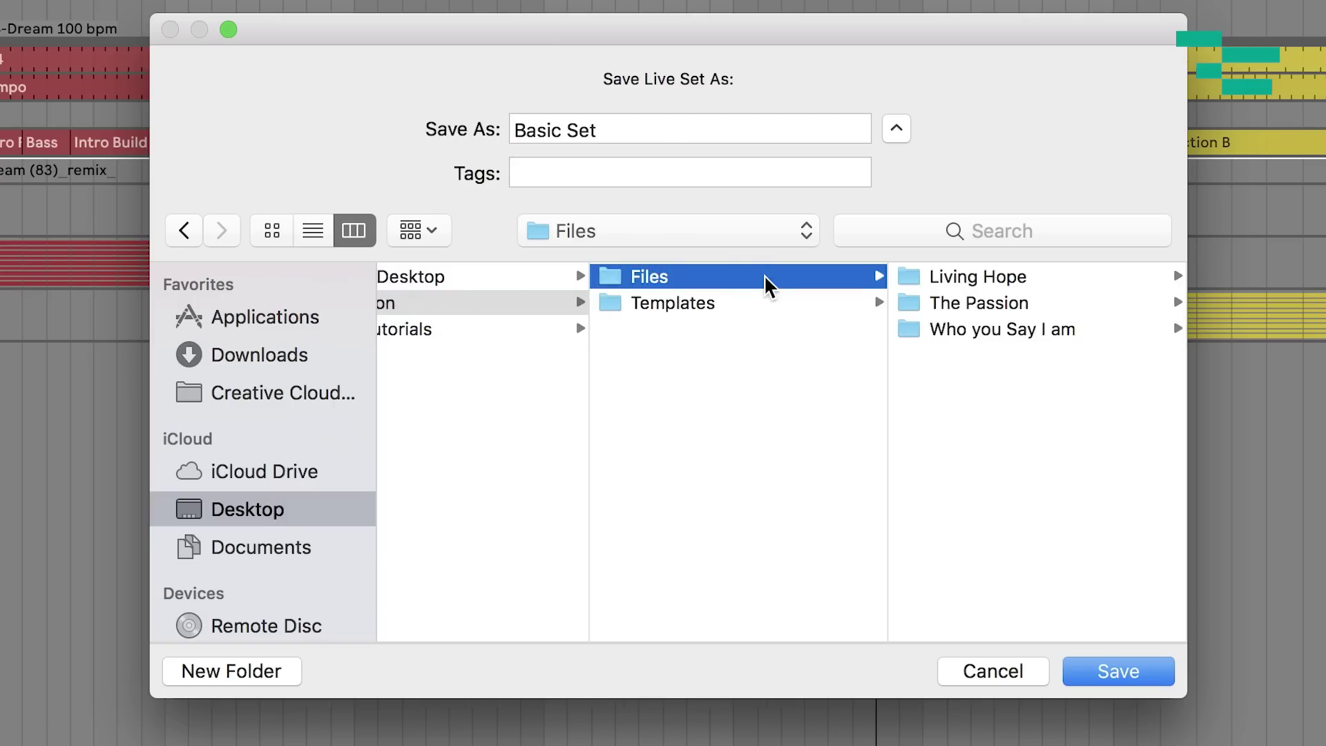
click(275, 672)
text(Will's Song)
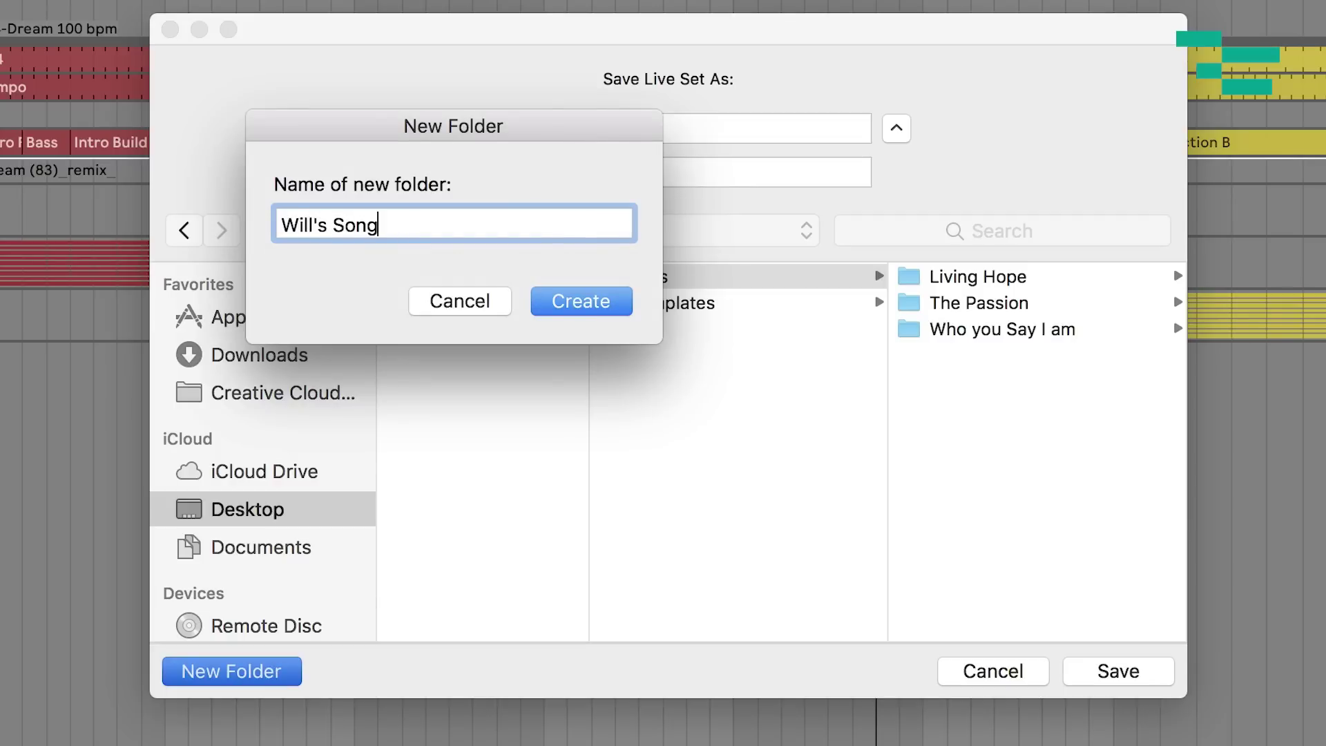
key(Return)
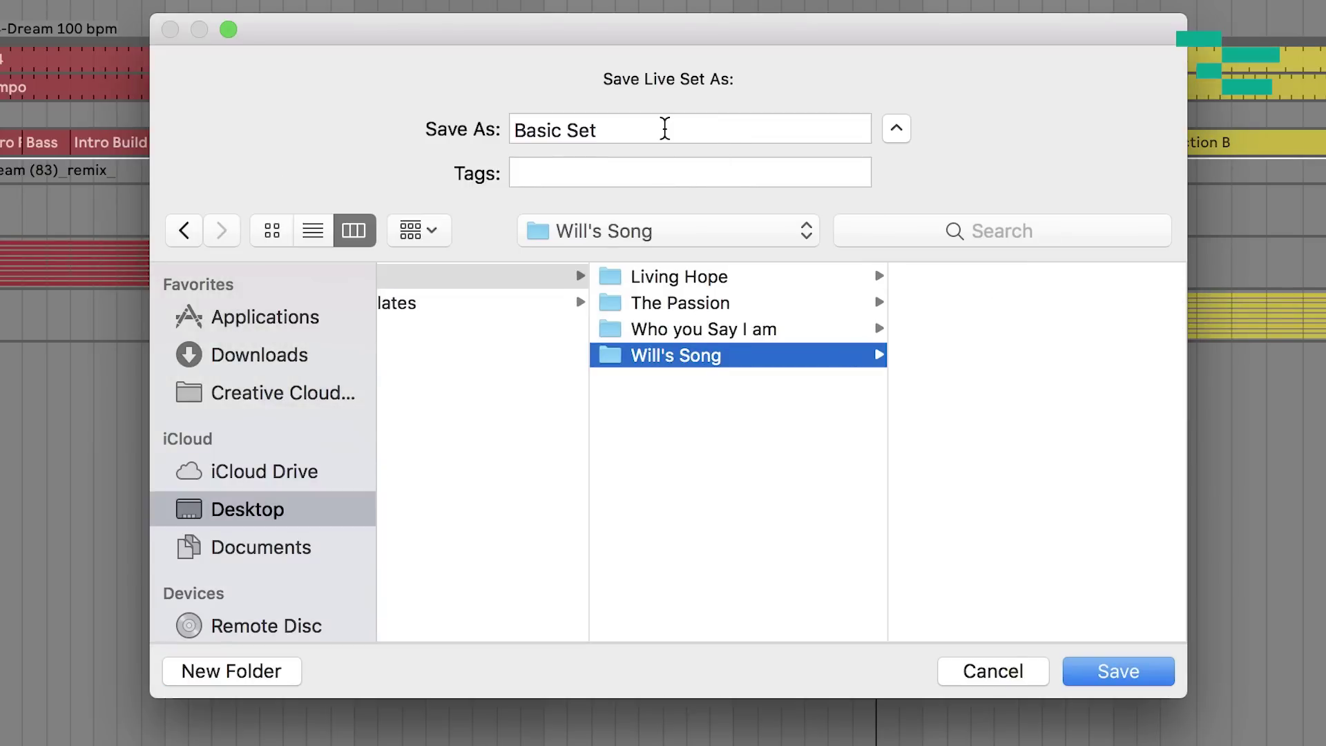
click(664, 129)
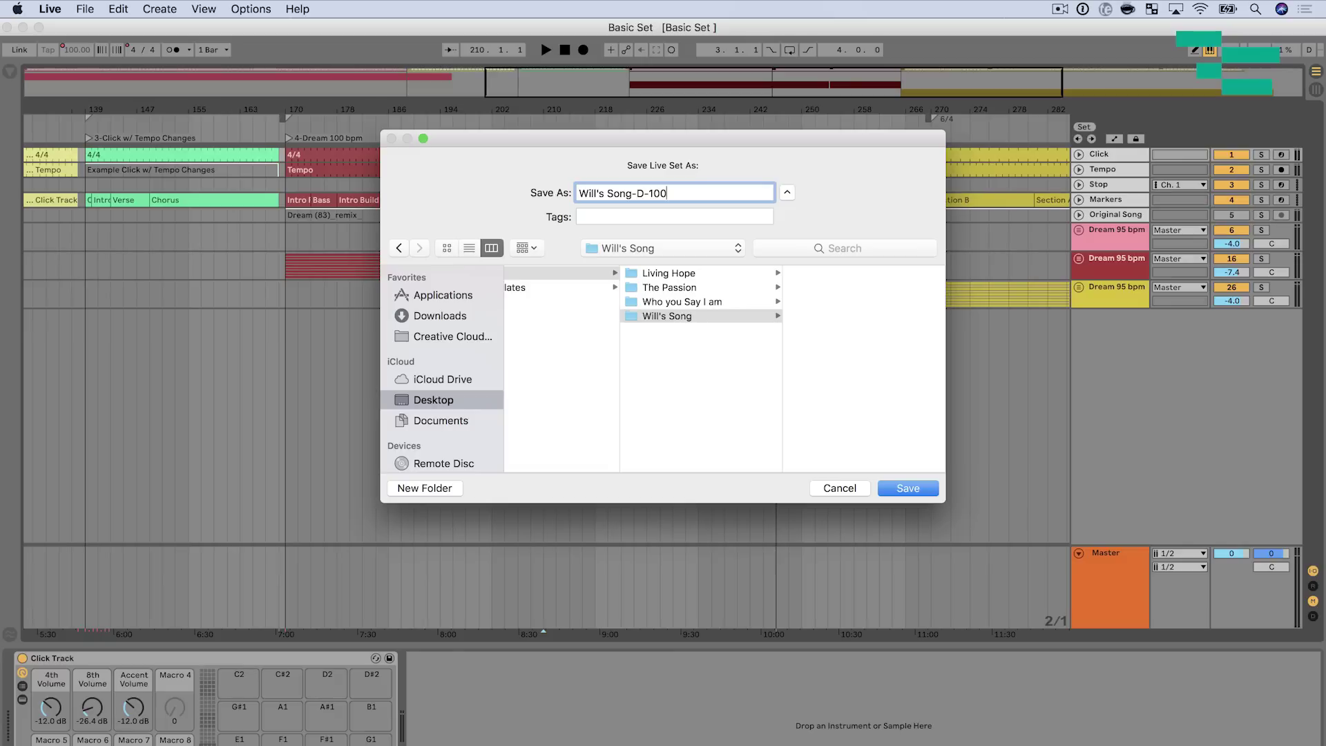
key(Return)
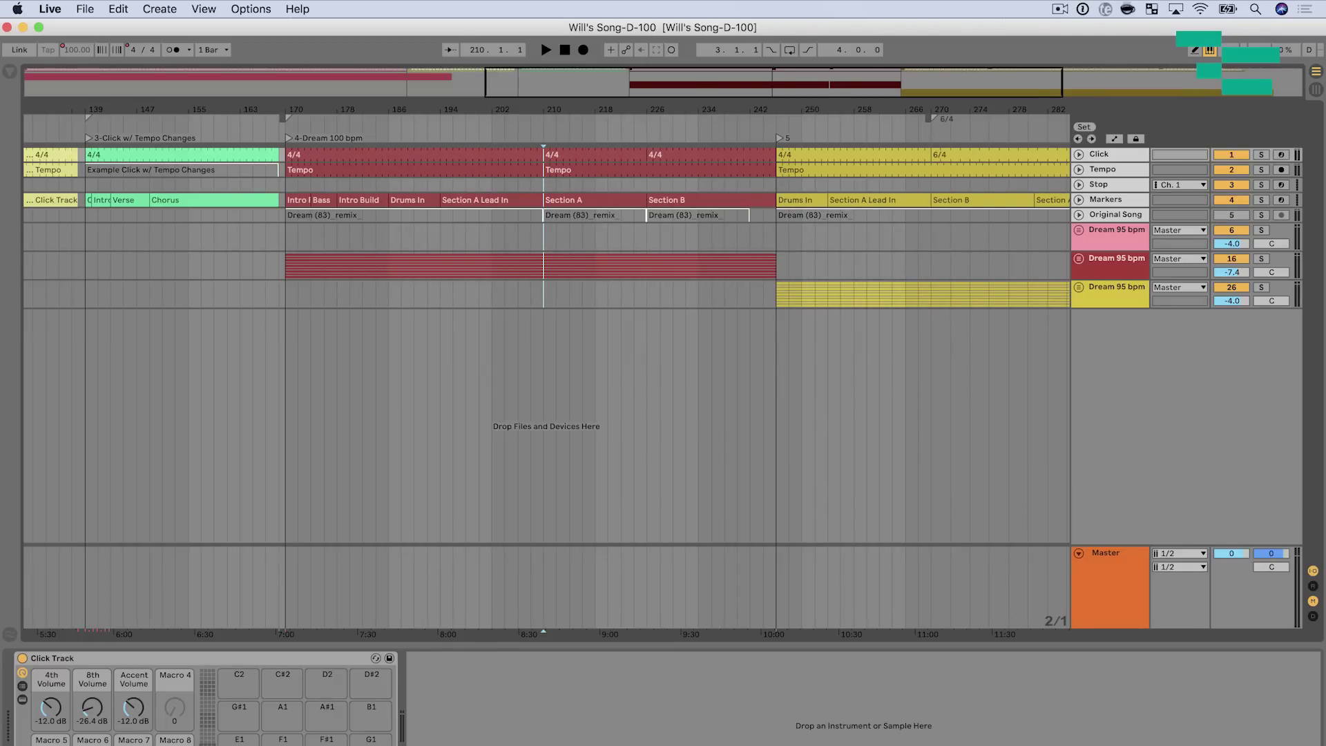
Delete all time after bar 246 and before bar 170, leaving only the Dream 100 bpm section
drag(778, 301, 1069, 176)
key(minus)
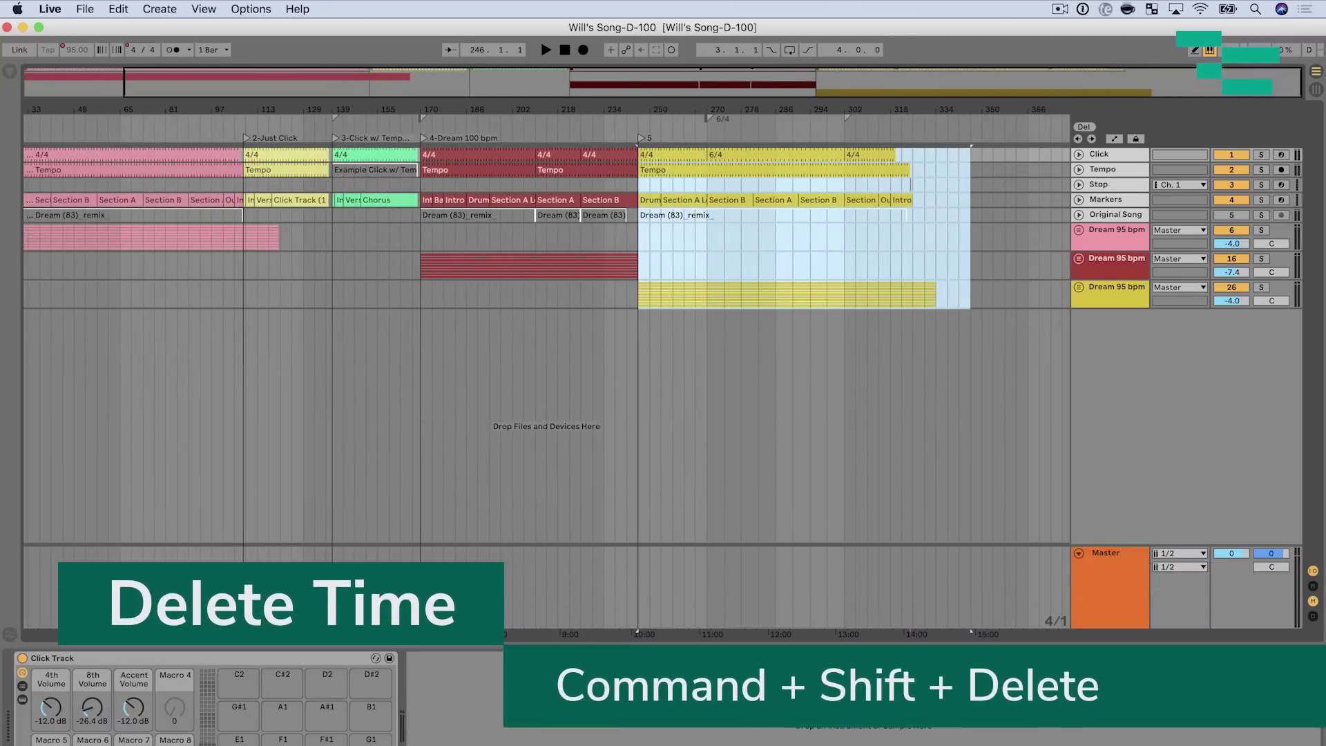
key(super+shift+BackSpace)
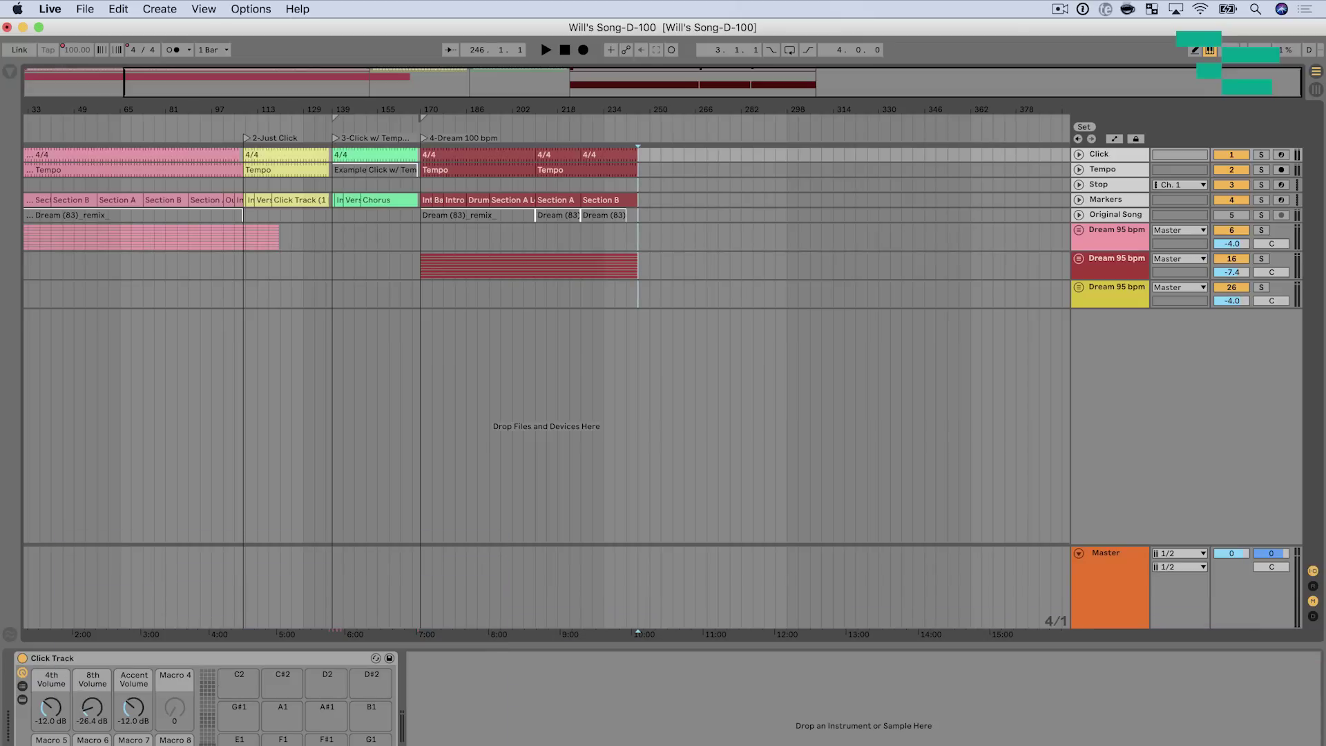
drag(420, 303, 25, 146)
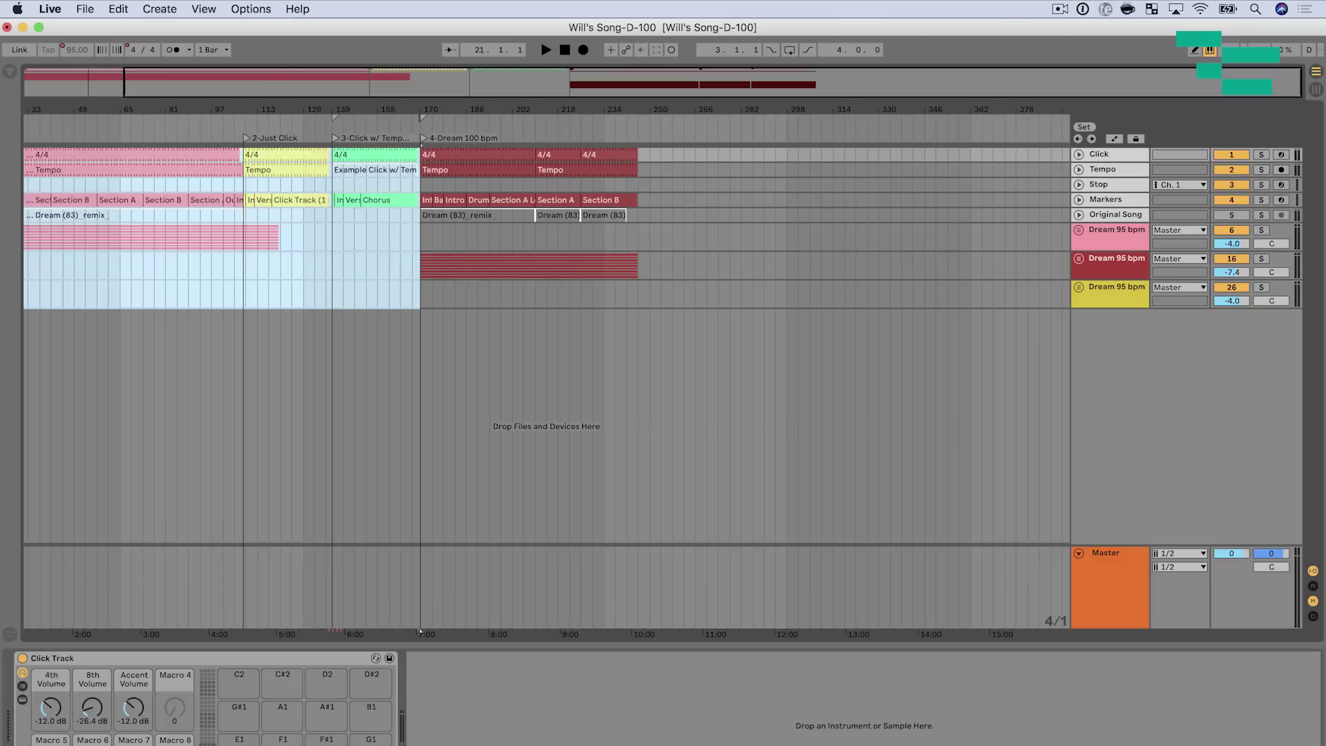
key(minus)
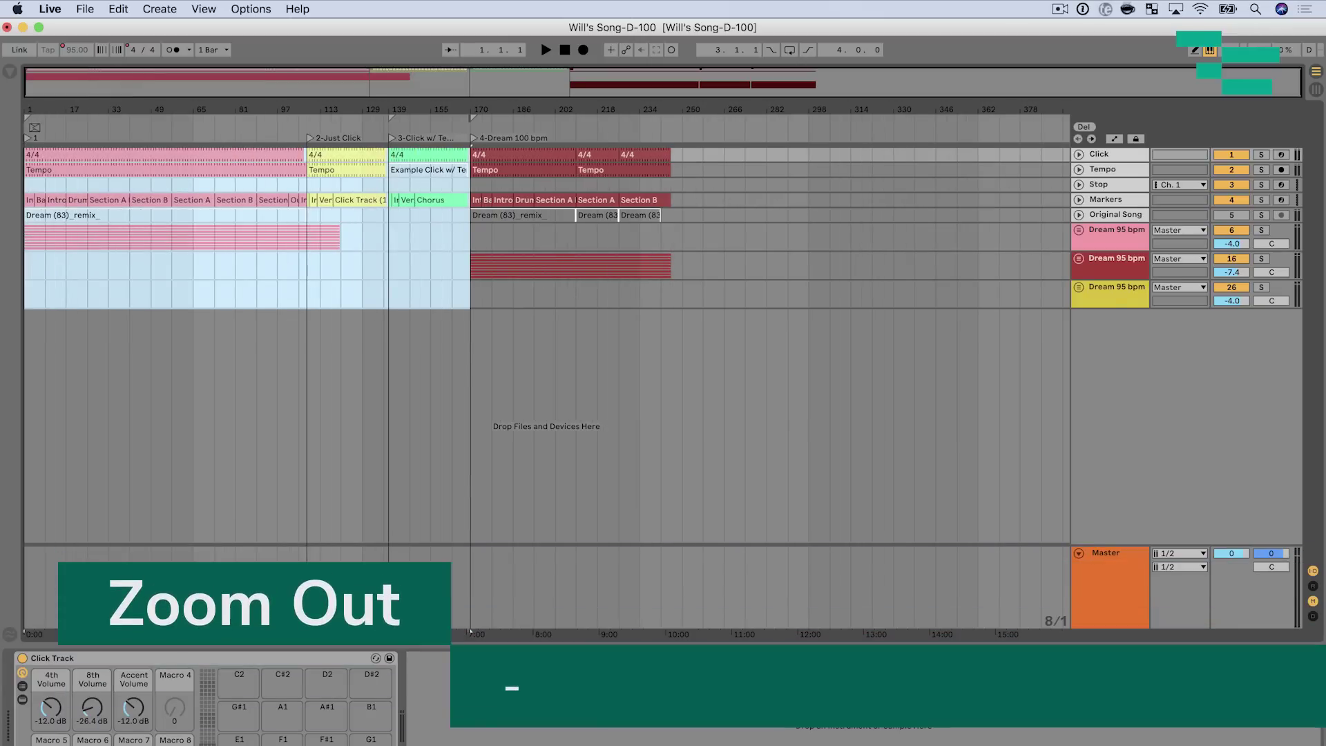
key(super+shift+BackSpace)
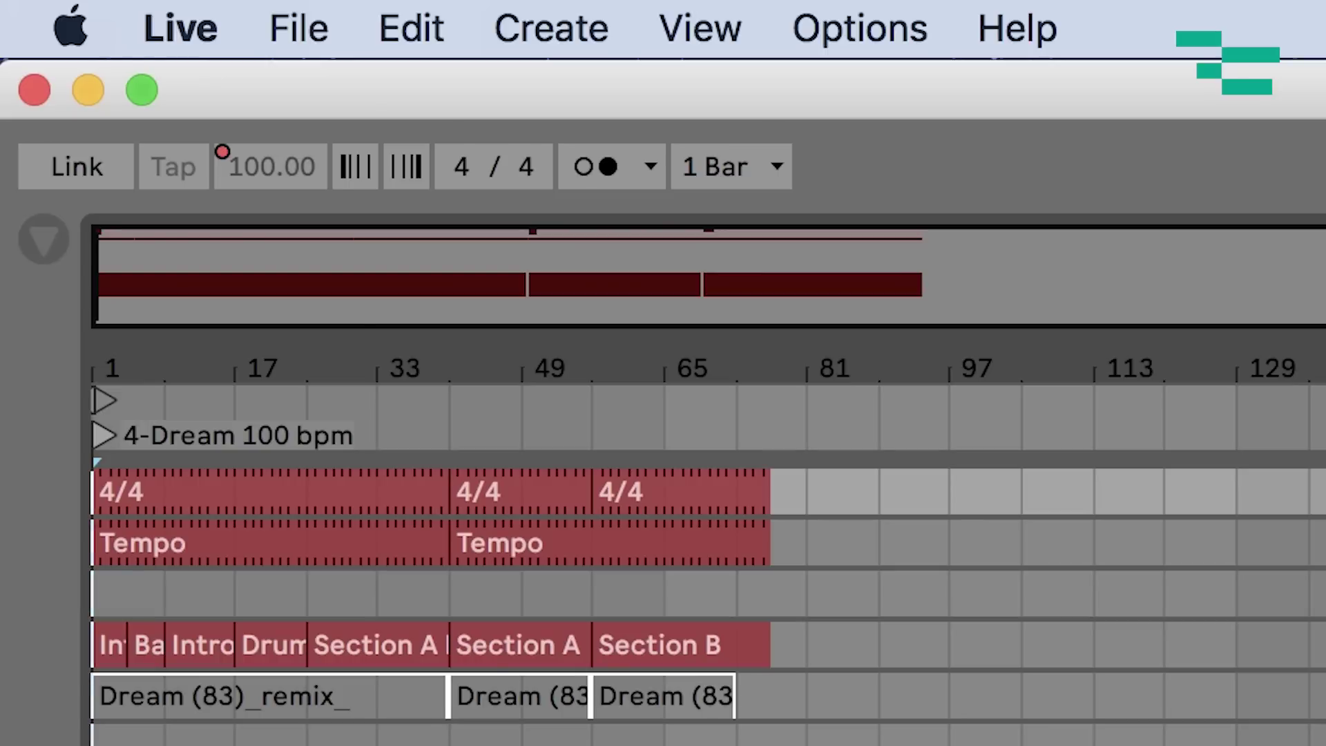
click(304, 32)
Collect all media into the Will's Song project and save, leaving all four options on Yes
click(562, 656)
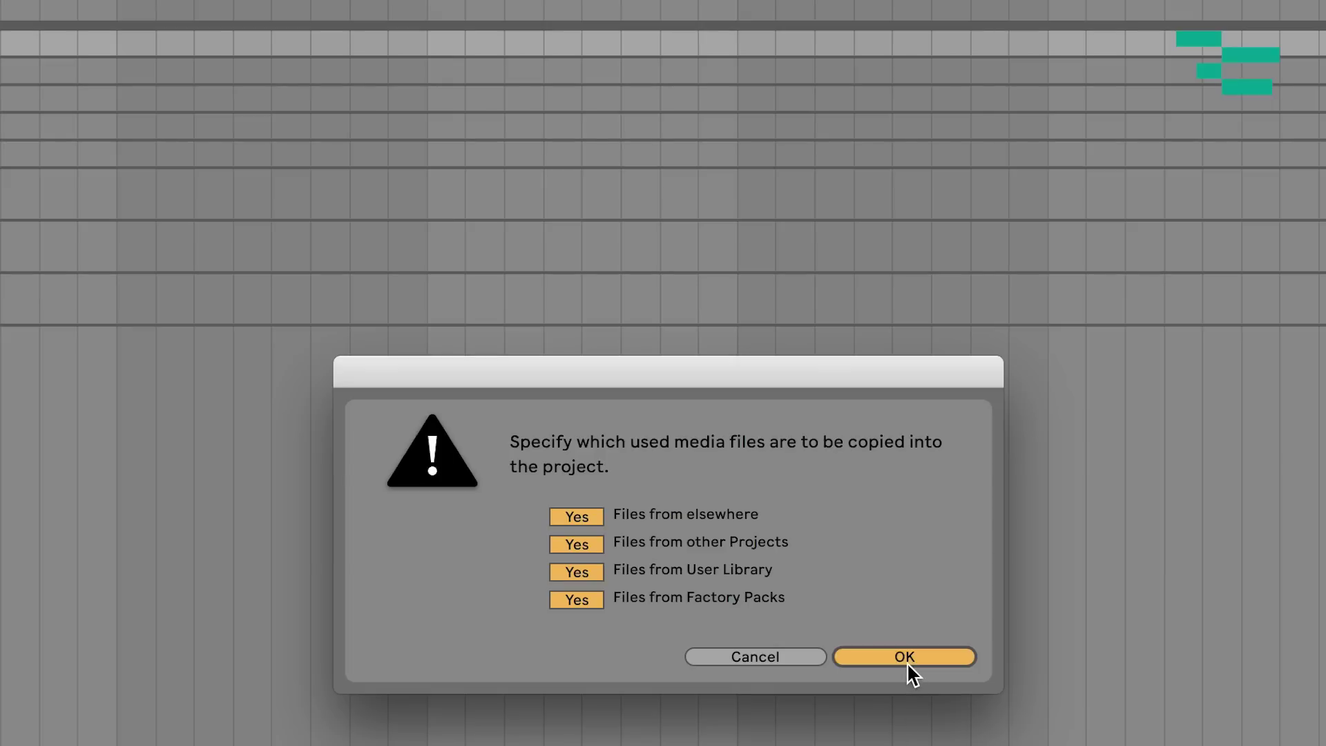
click(906, 660)
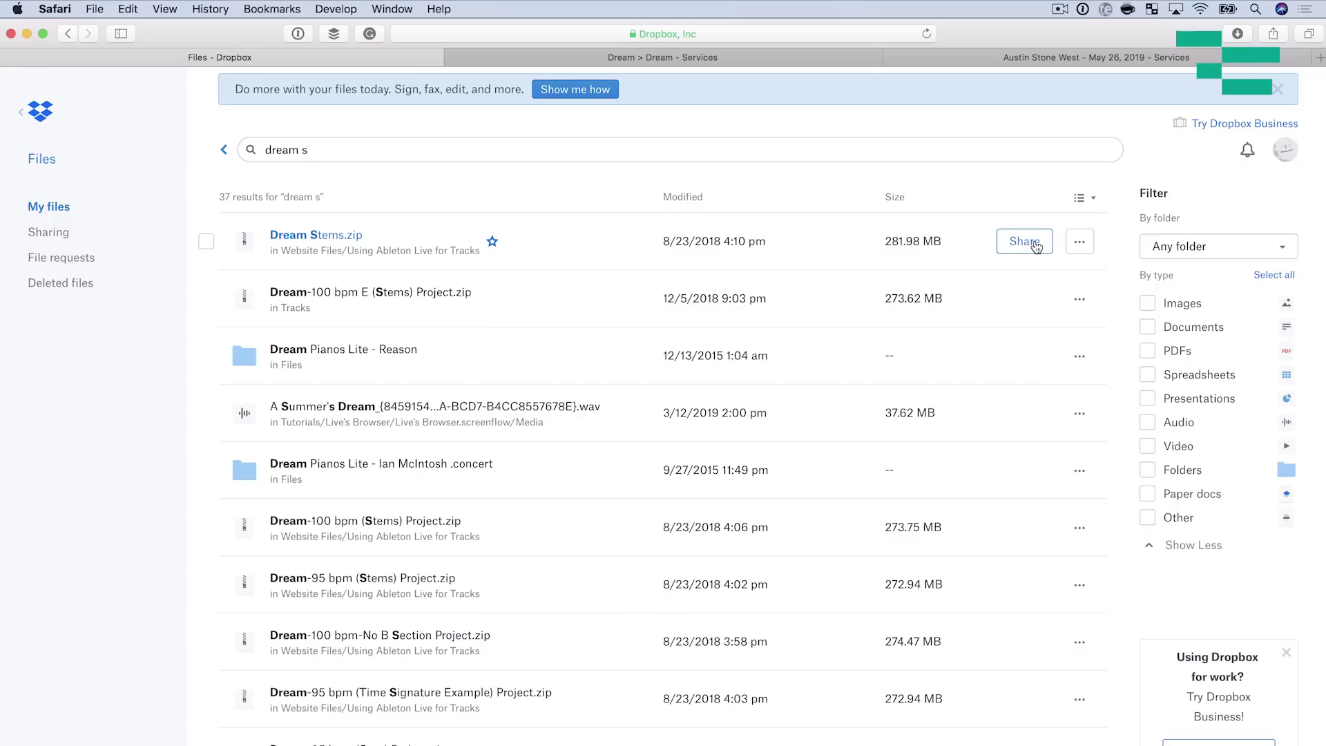
Create and copy a Dropbox share link for Dream Stems.zip
click(1036, 246)
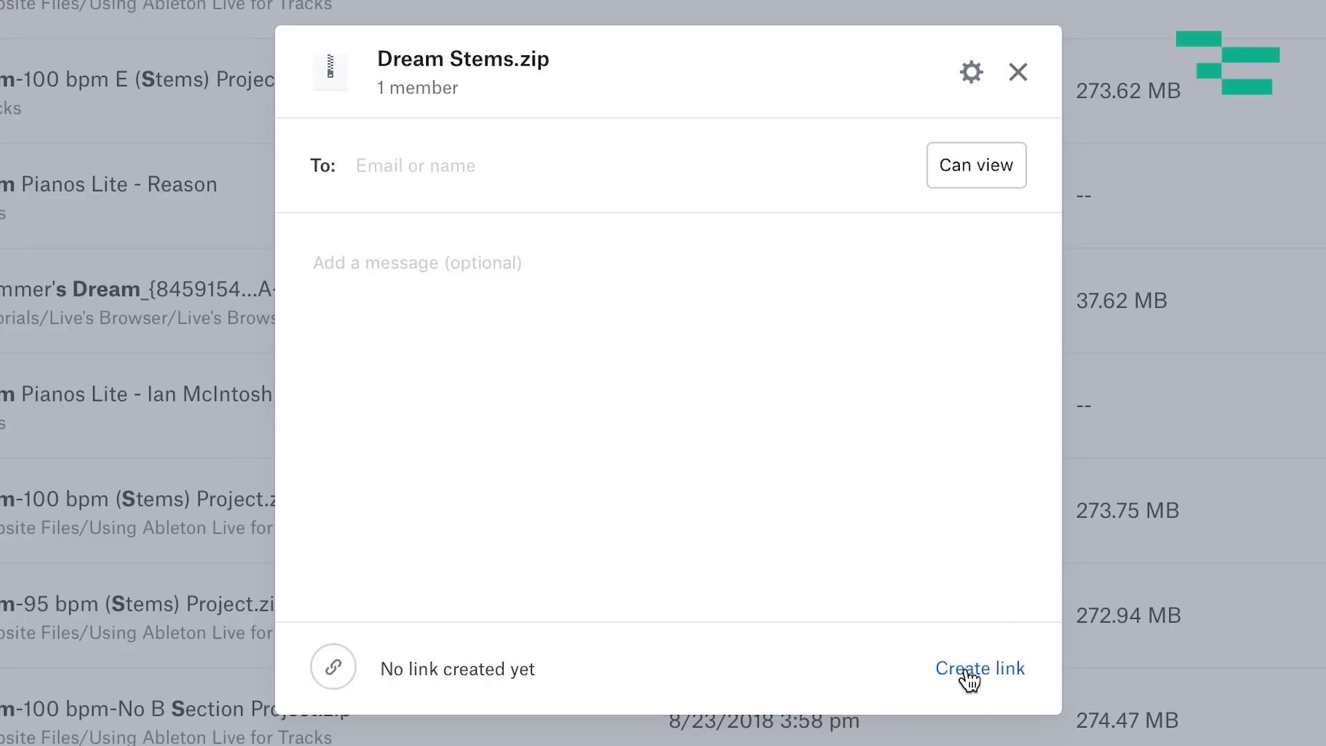
click(967, 673)
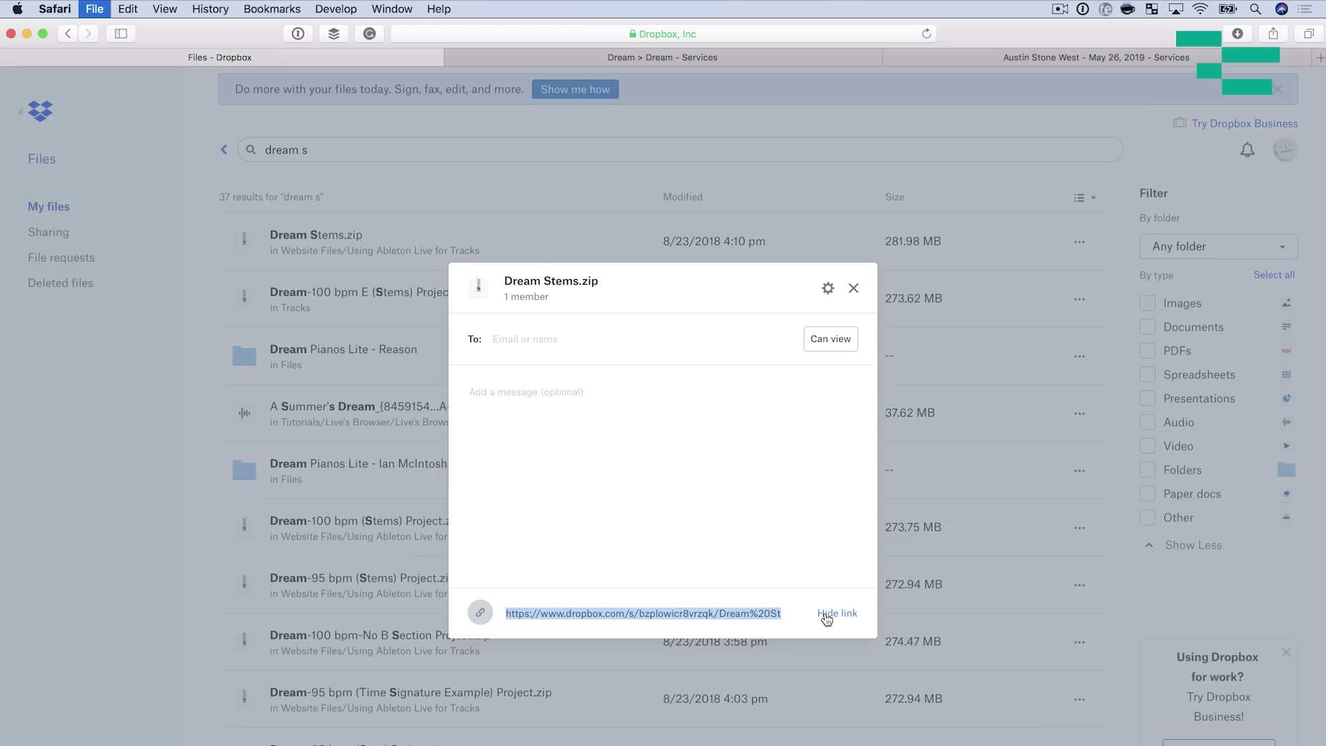
key(super+t)
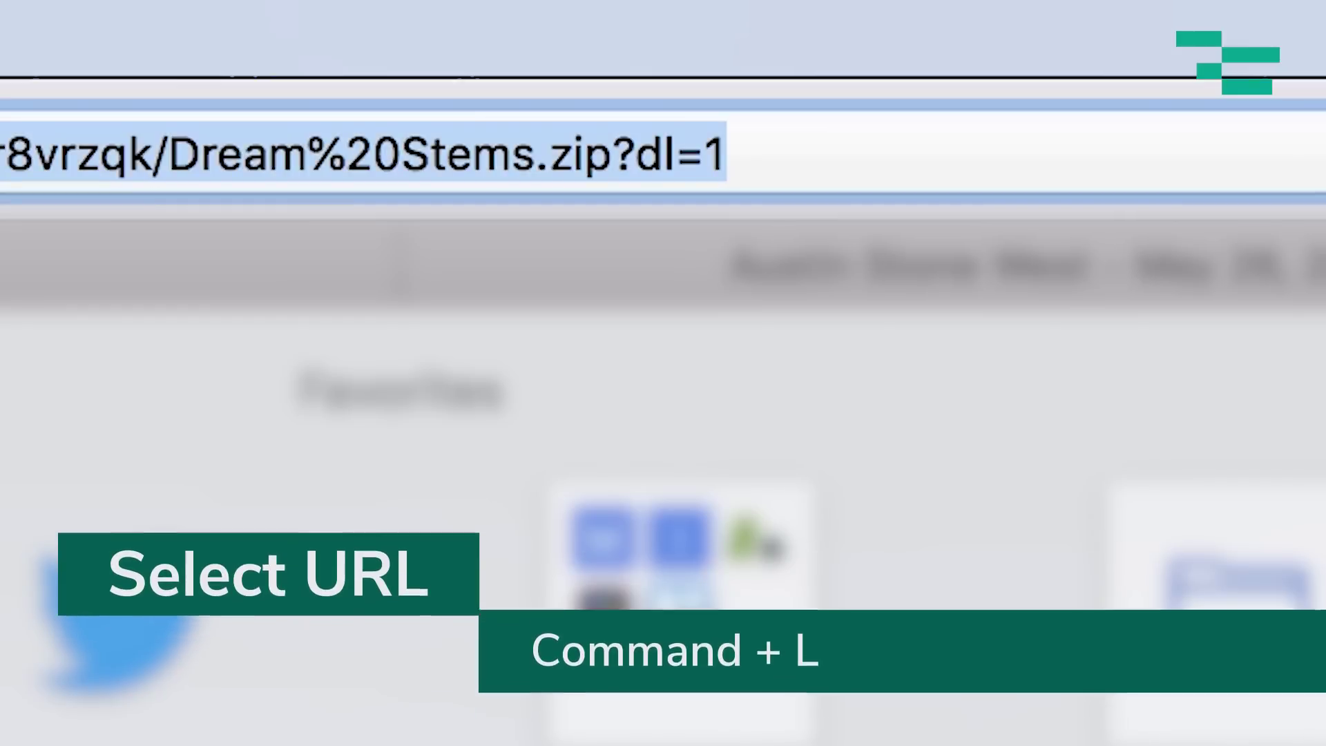
Copy the edited Dream Stems Dropbox link ending in ?dl=1
key(super+c)
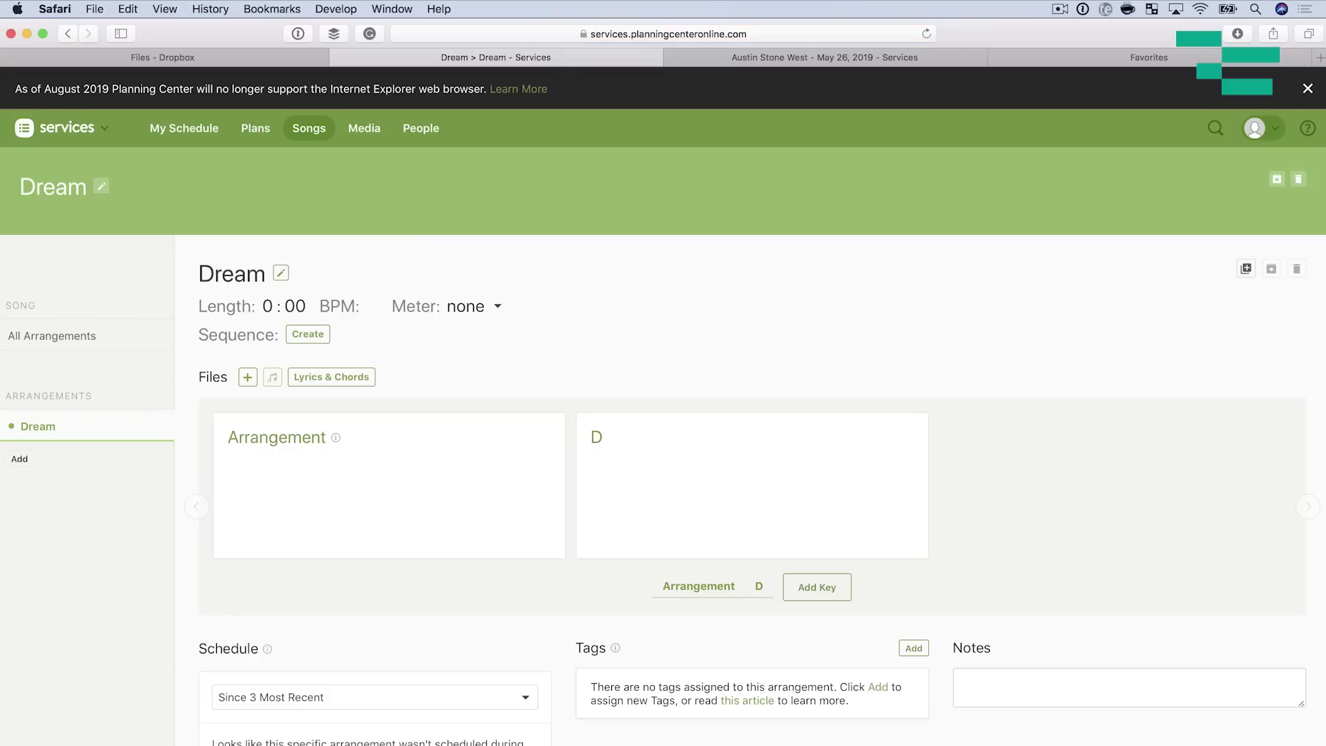
Attach the dl=1 Dropbox URL as a link file named 'Dream Stems' to the Dream arrangement
click(247, 377)
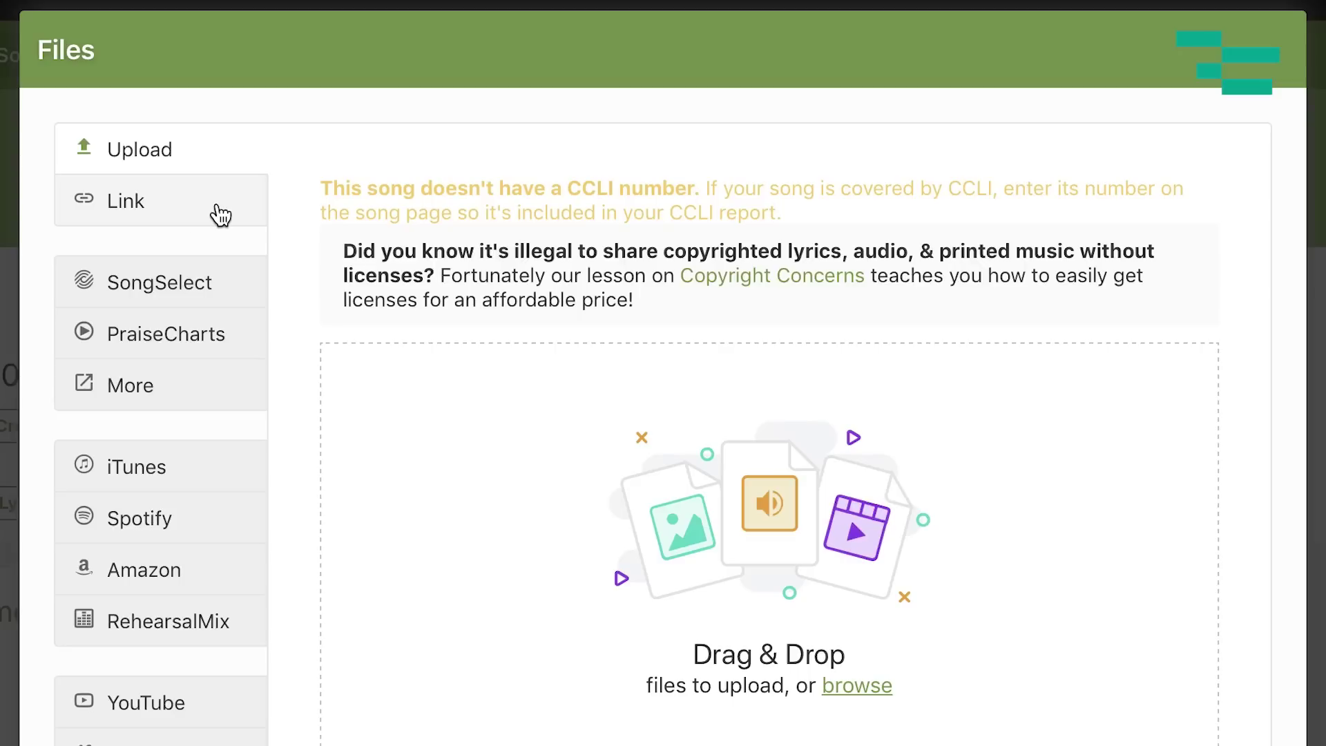
click(220, 215)
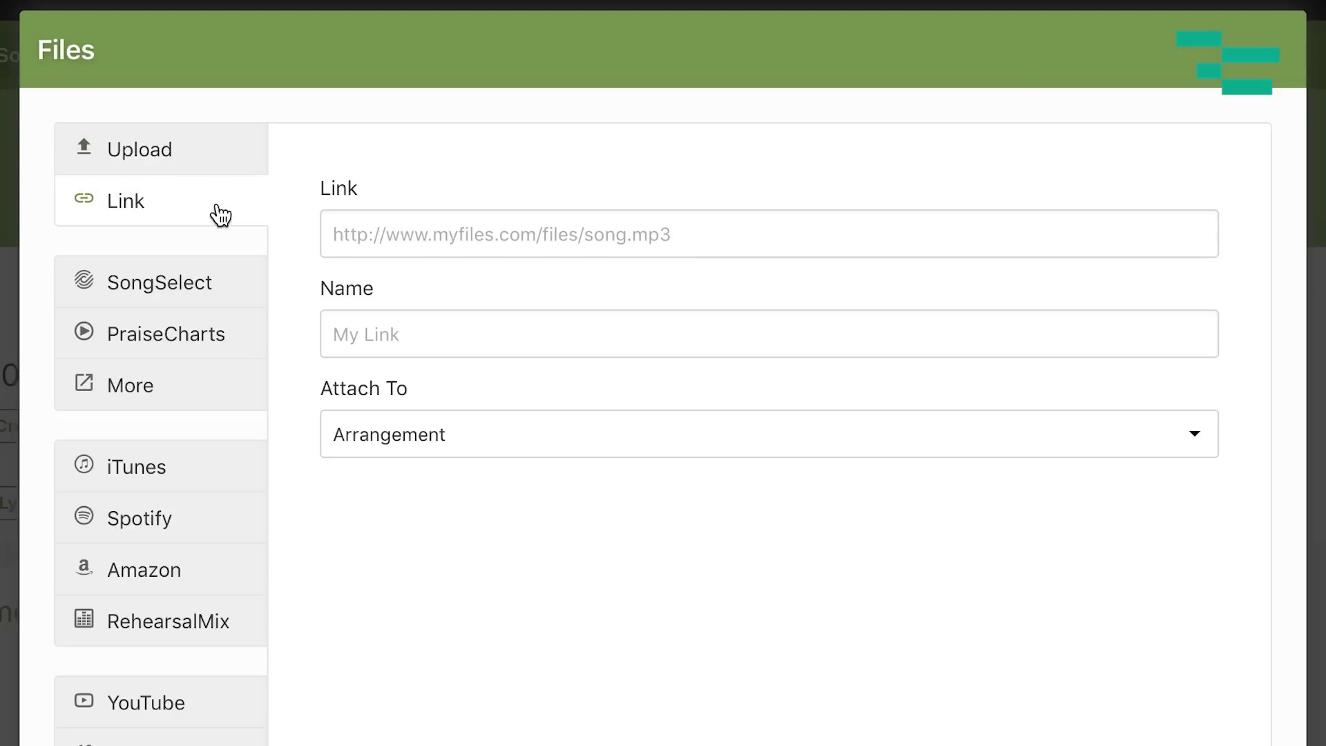
click(552, 245)
key(ctrl+v)
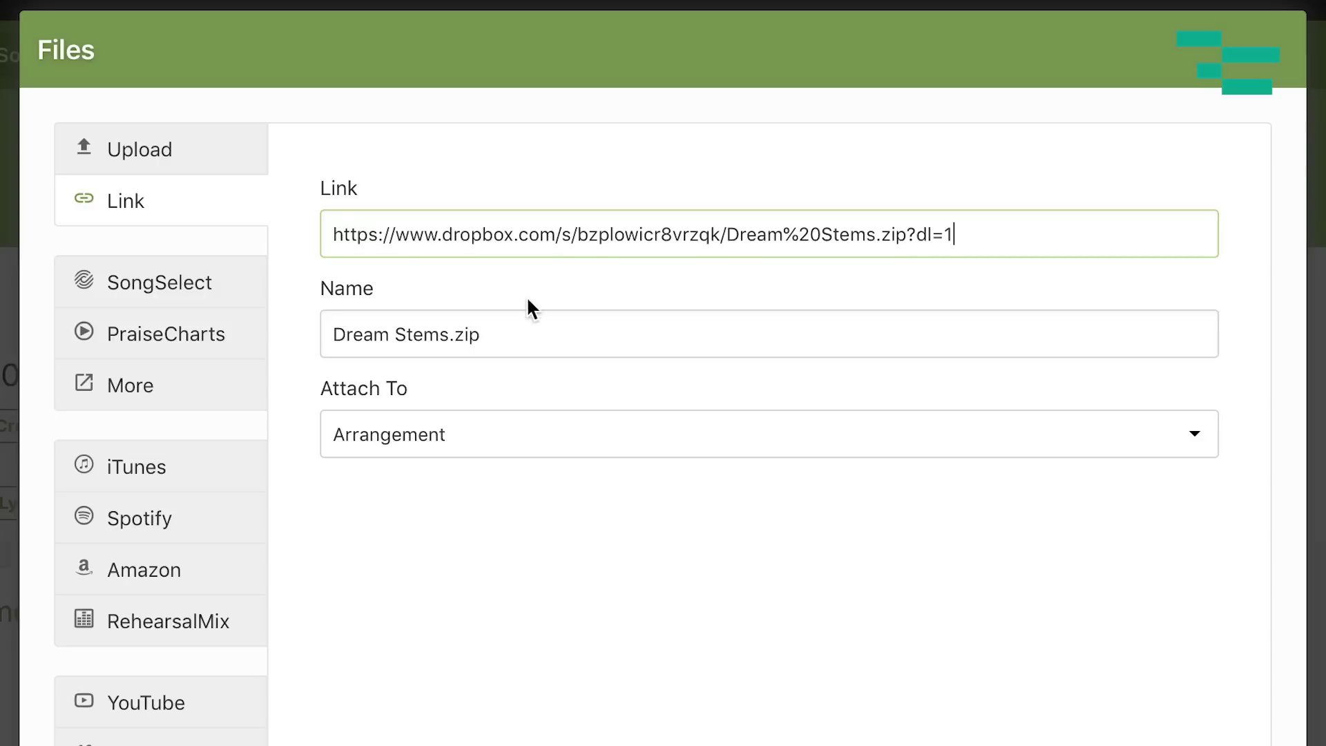
double_click(456, 327)
key(BackSpace)
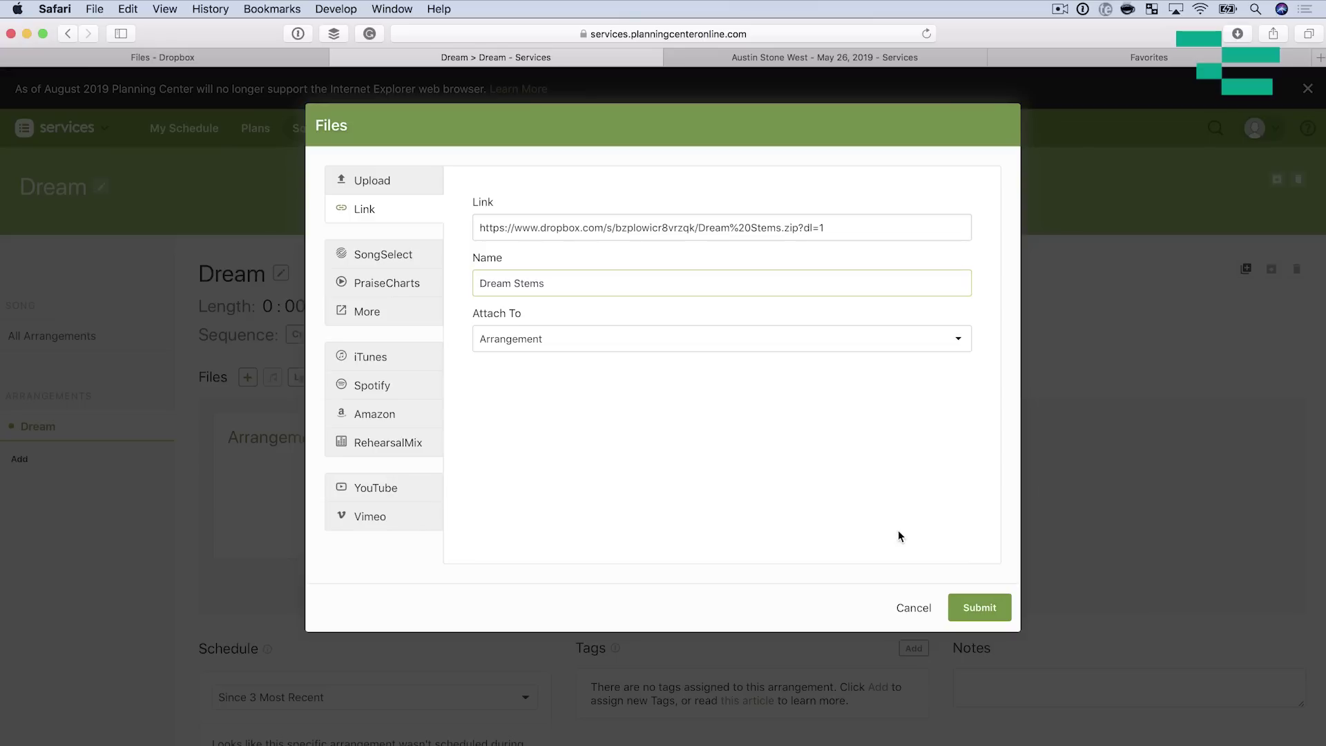
click(976, 606)
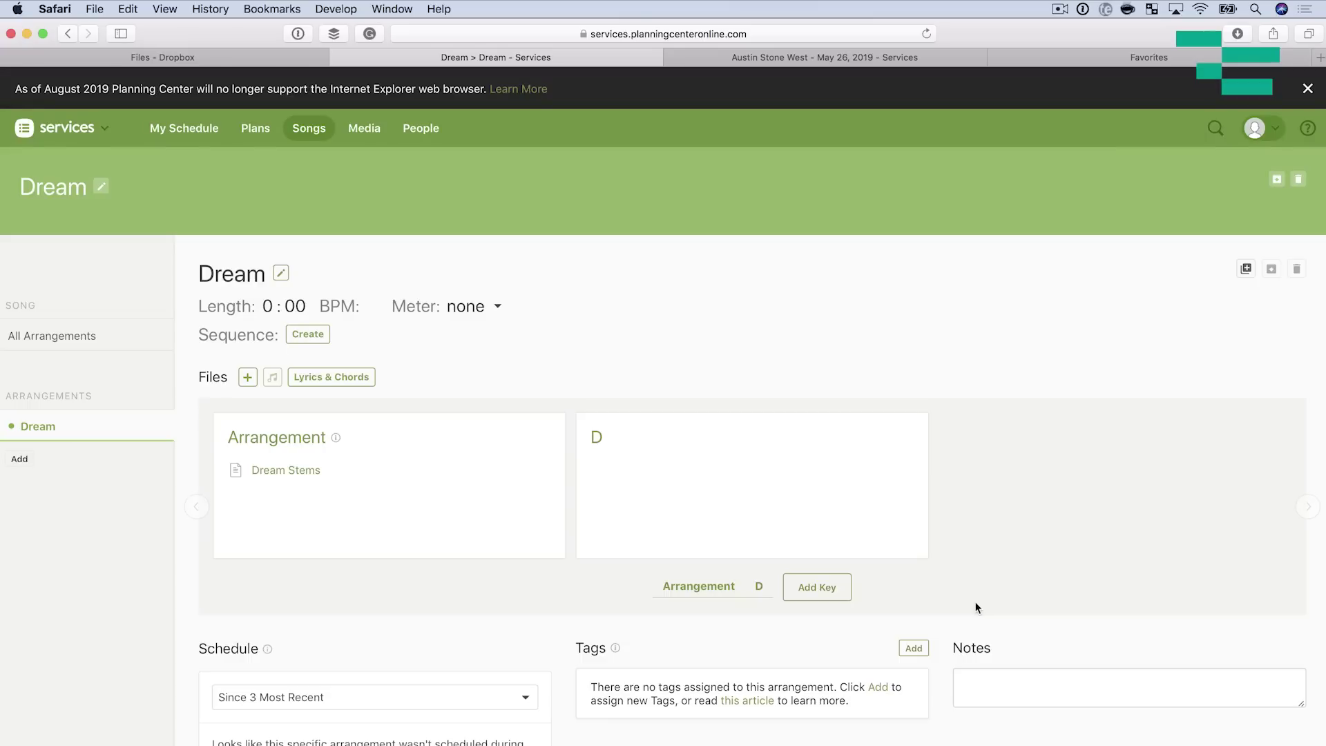
Add the song Dream [D] as an item in the Austin Stone West May 26, 2019 plan
key(ctrl+Tab)
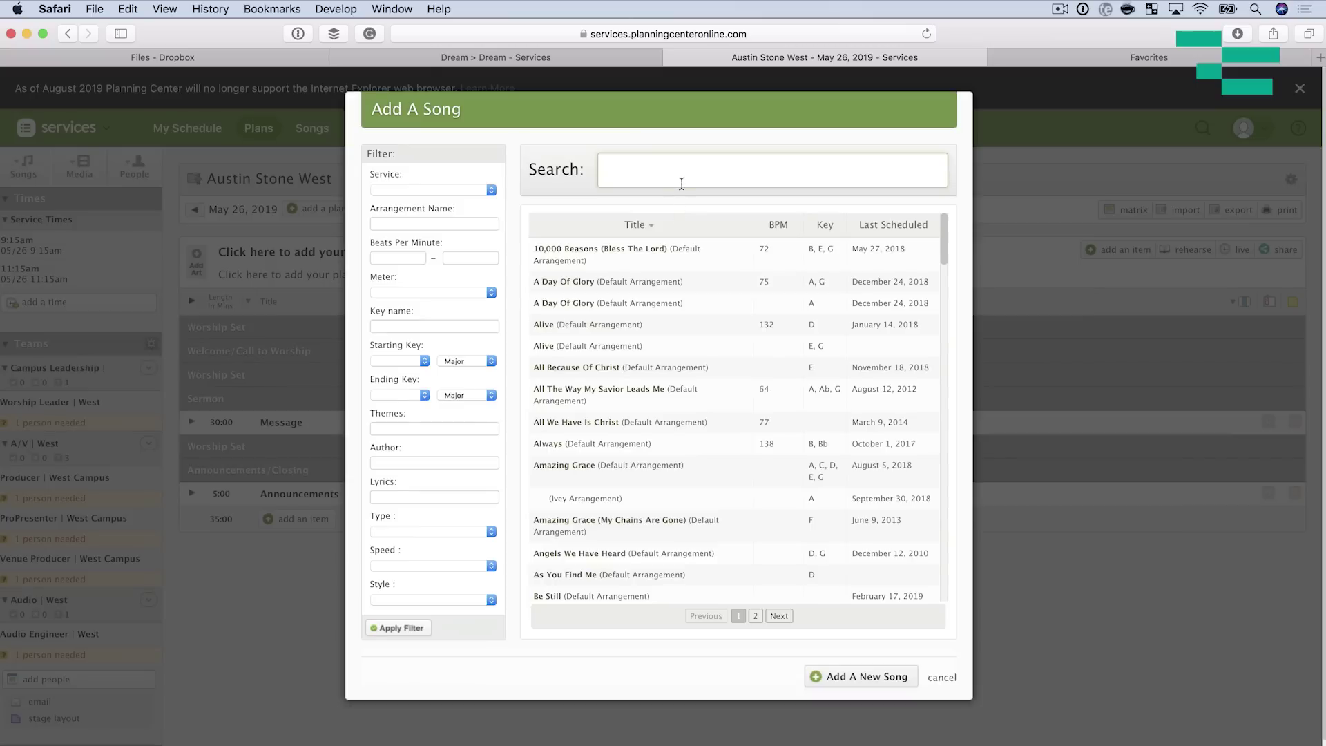
text(Dream)
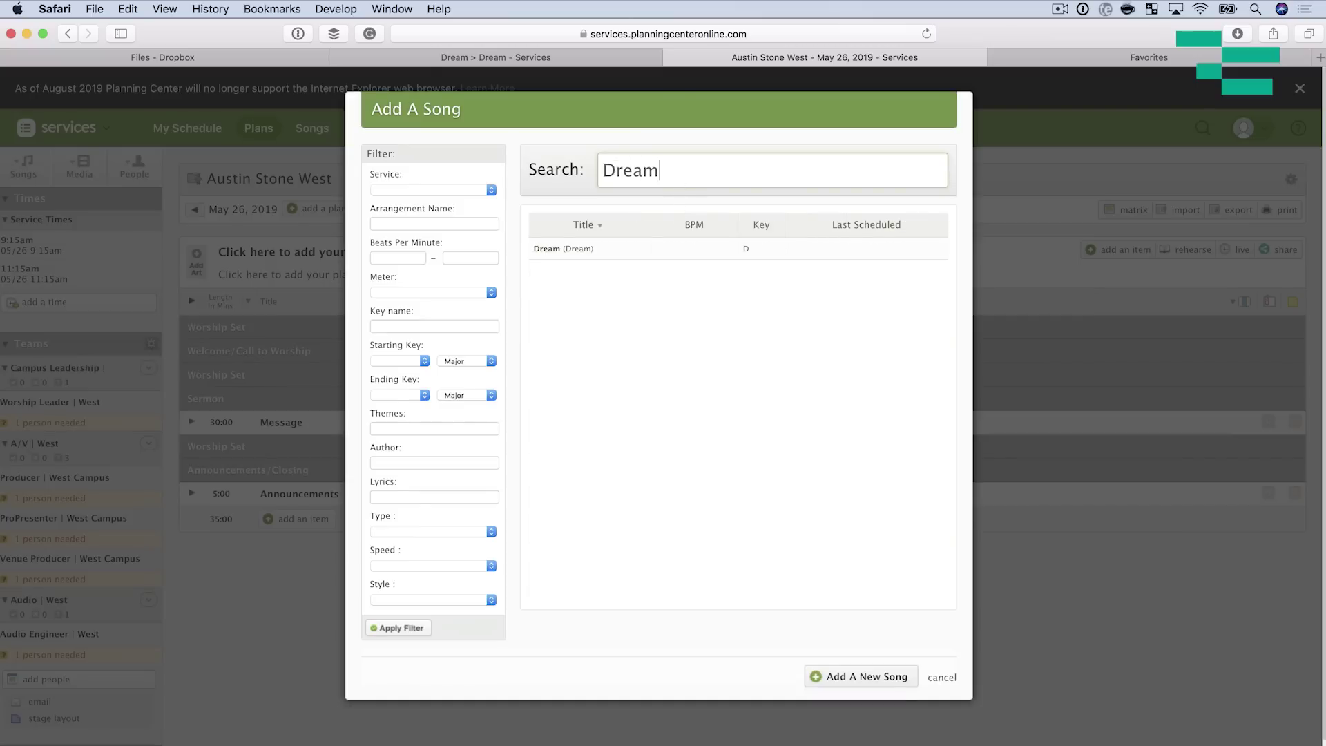
click(593, 250)
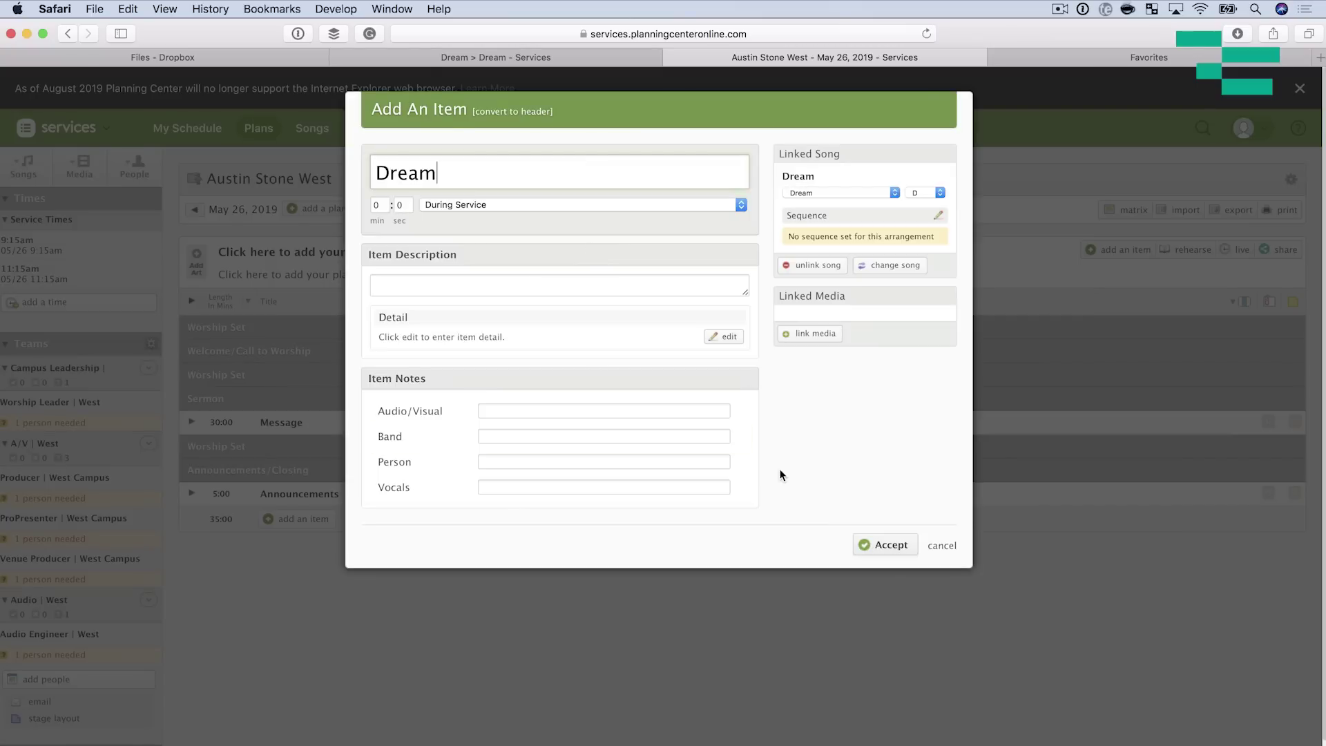
click(888, 546)
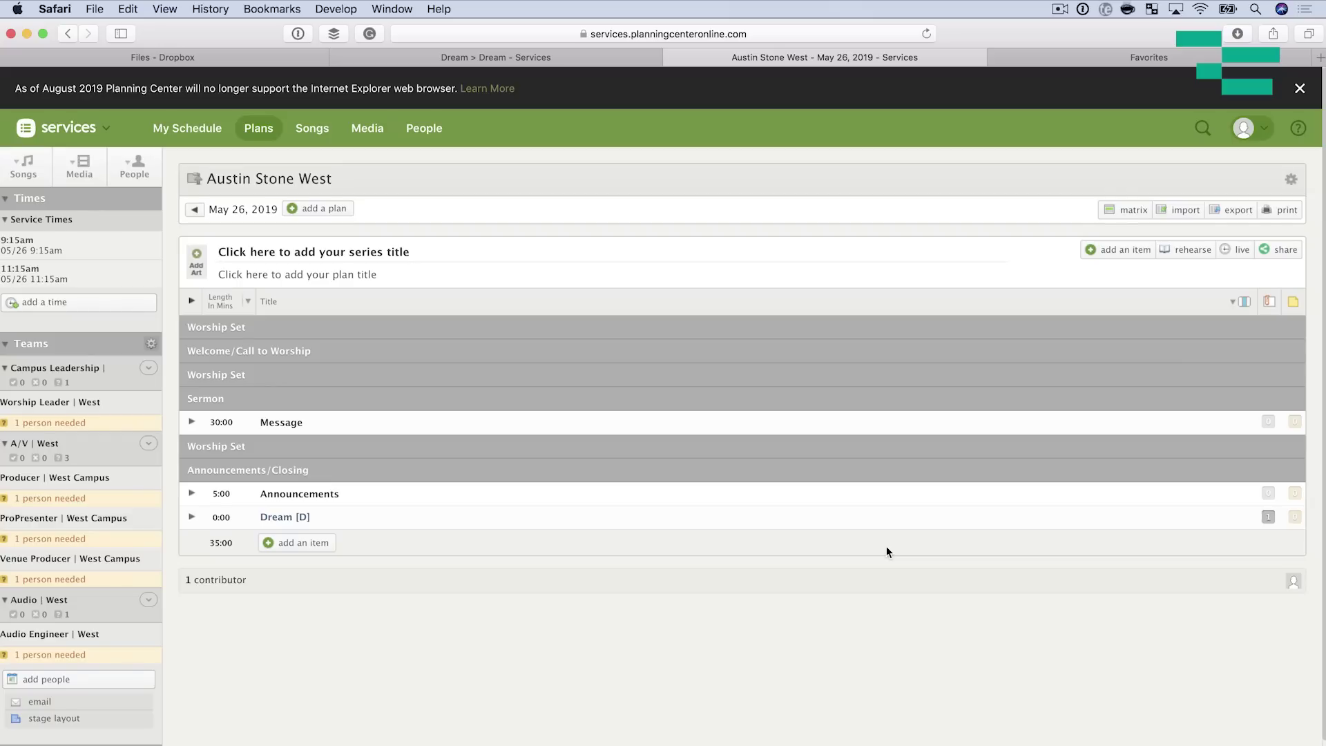
Show the Dream [D] item's attachments, confirming Dream Stems is listed
click(1267, 517)
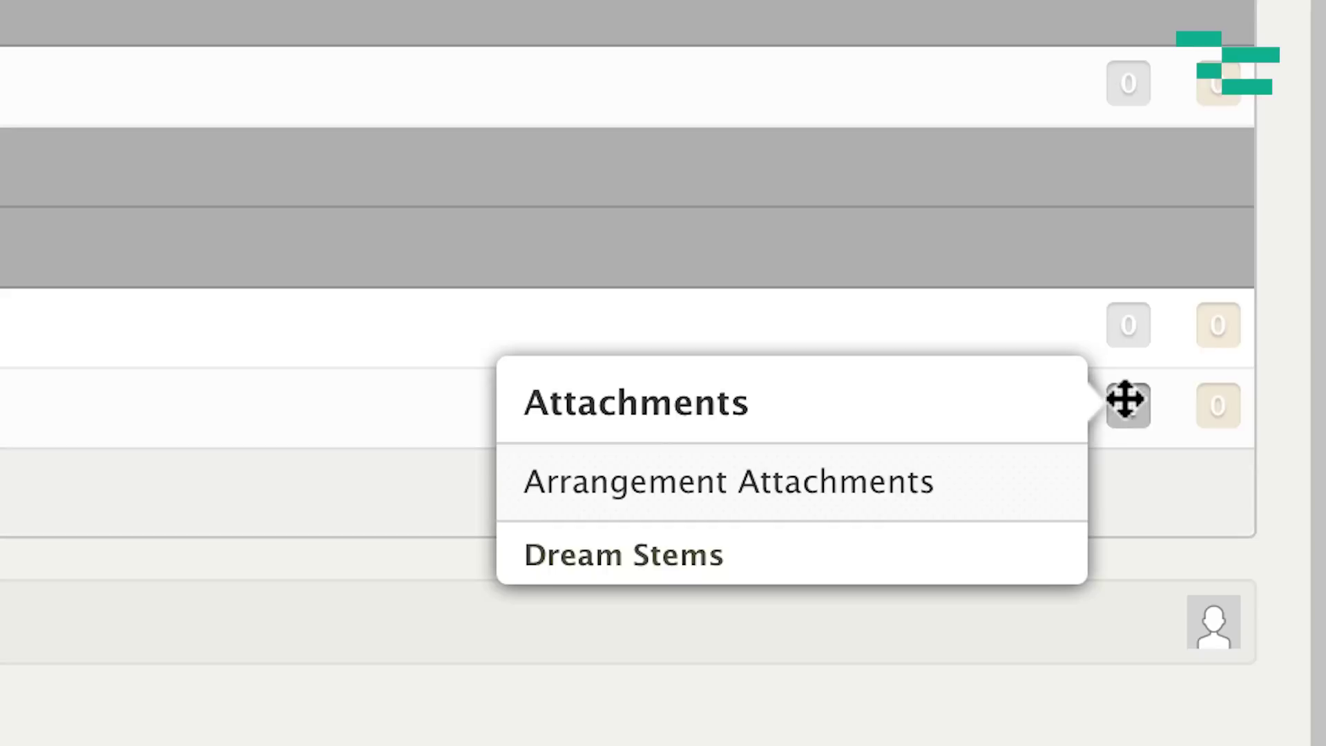